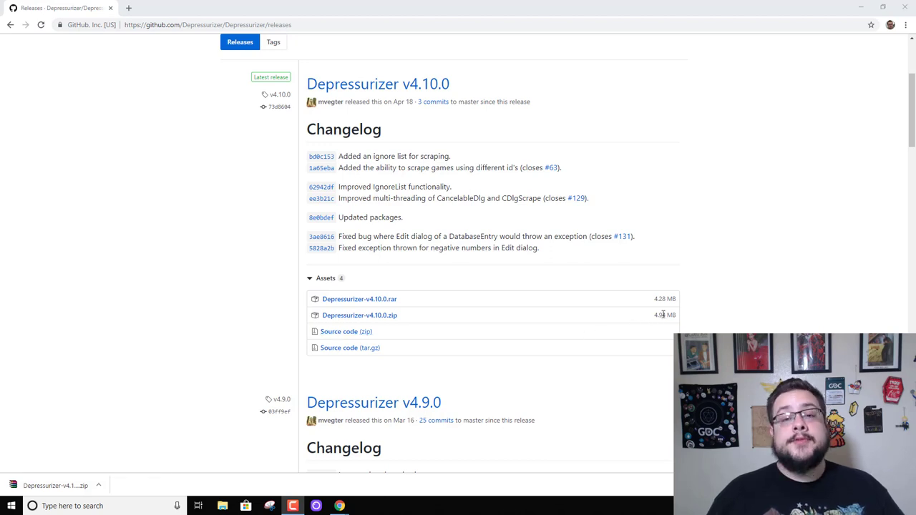
Scroll the v4.10.0 release page to review its notes and the downloaded zip asset
scroll(663, 314, up, 3)
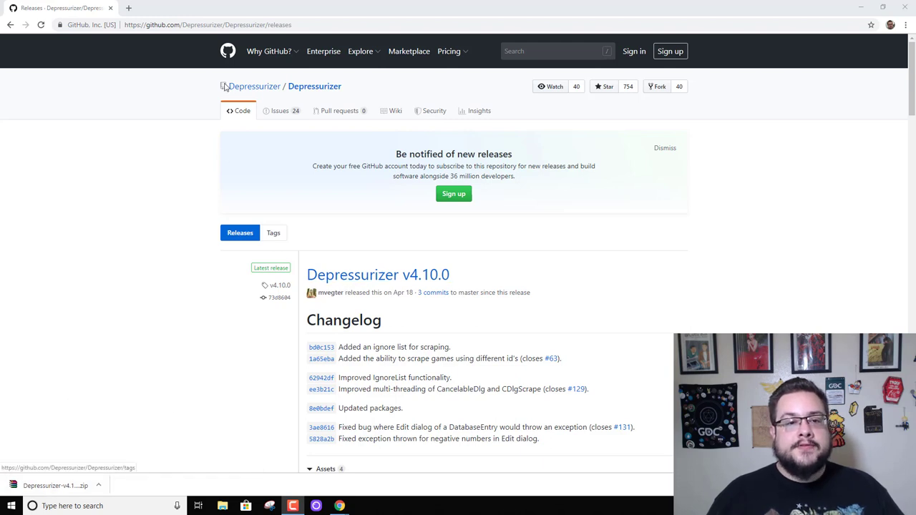
scroll(154, 172, down, 3)
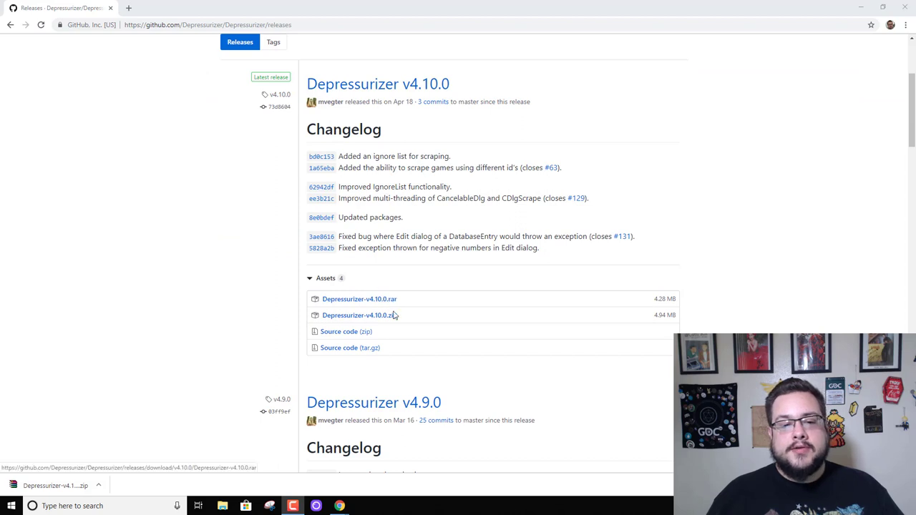
Extract the downloaded archive into a Depressurizer-v4.10.0 folder
click(861, 7)
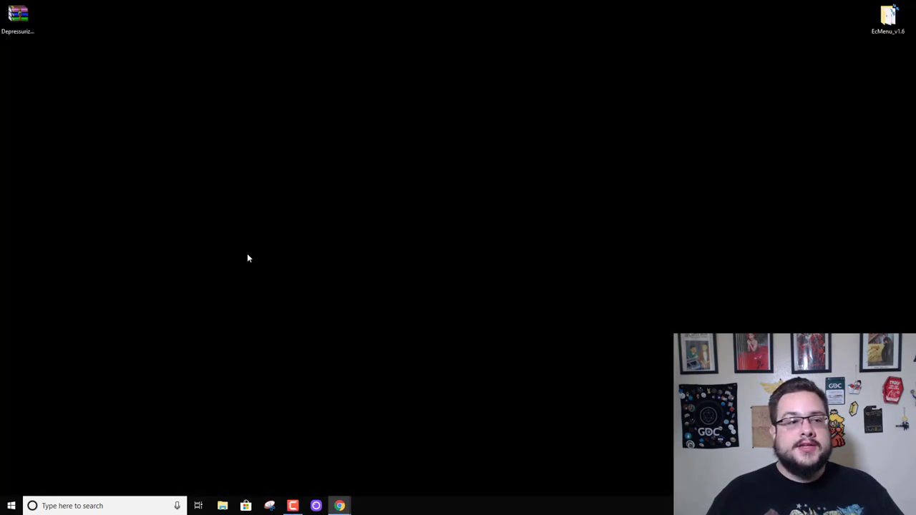
right_click(15, 19)
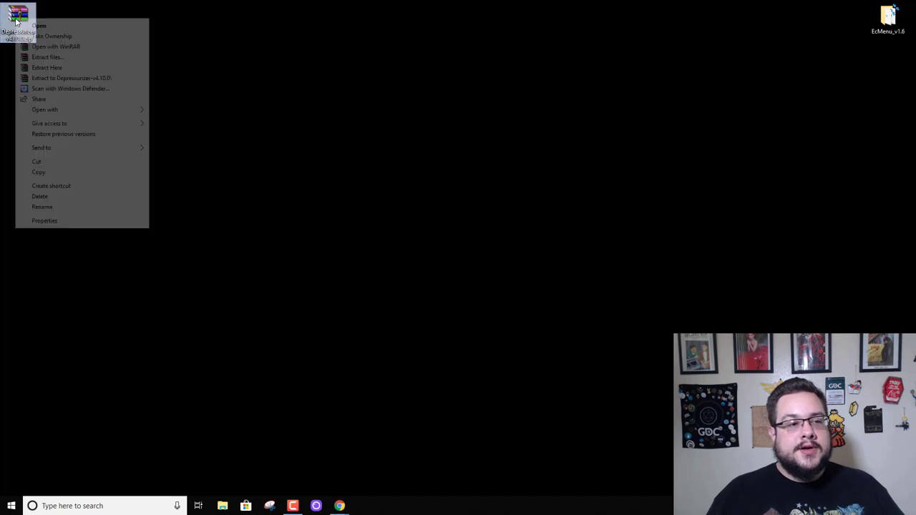
click(76, 78)
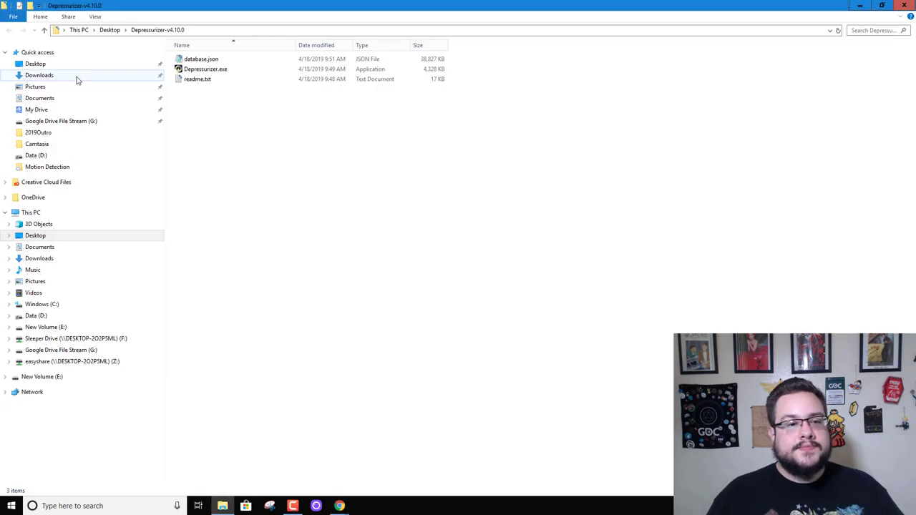
Launch Depressurizer.exe from the extracted folder and minimize the folder window
drag(258, 5, 364, 38)
click(362, 100)
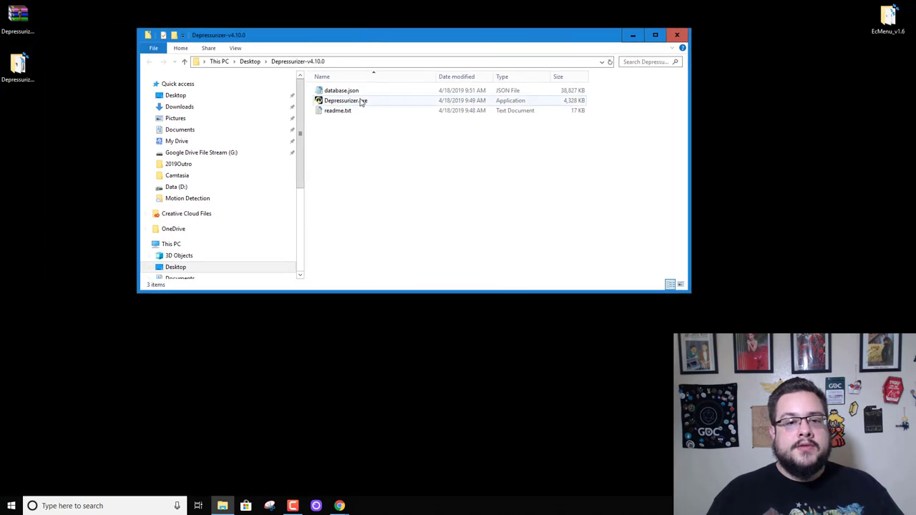
double_click(361, 101)
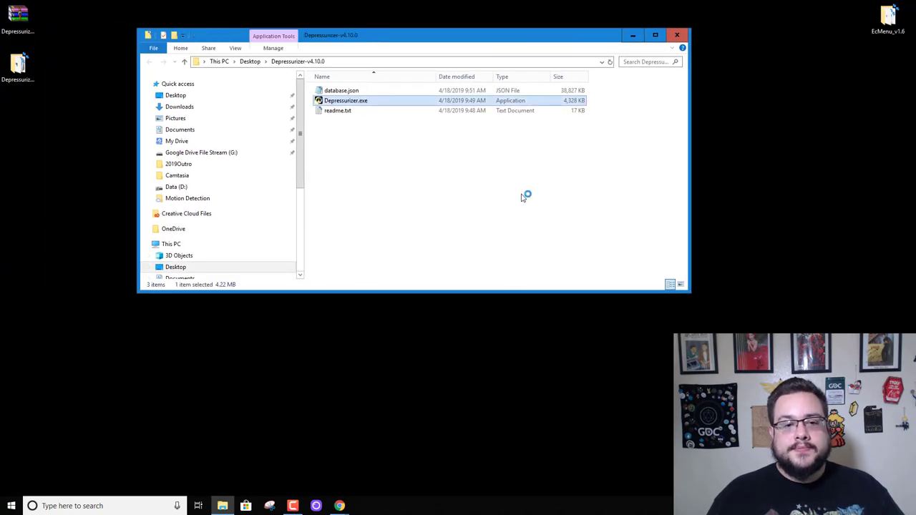
click(633, 35)
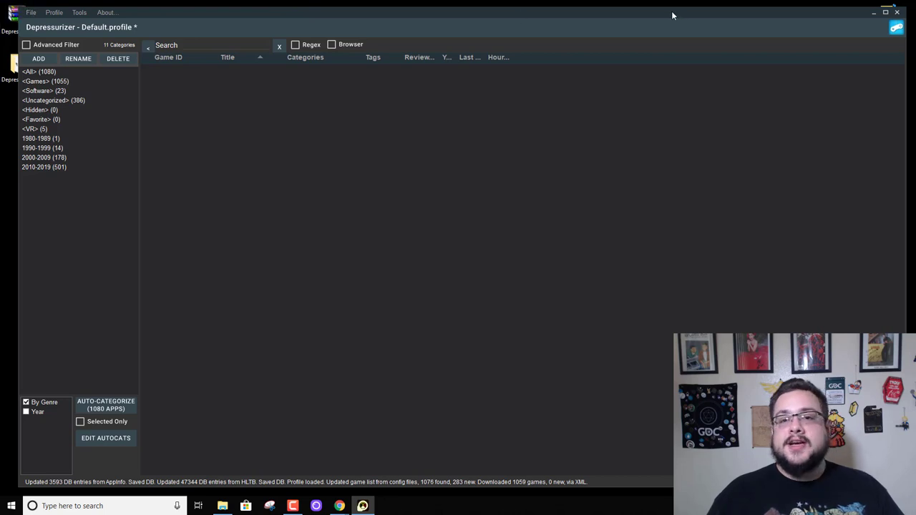
Shrink the loaded Depressurizer window and reposition it on the desktop
drag(668, 10, 661, 8)
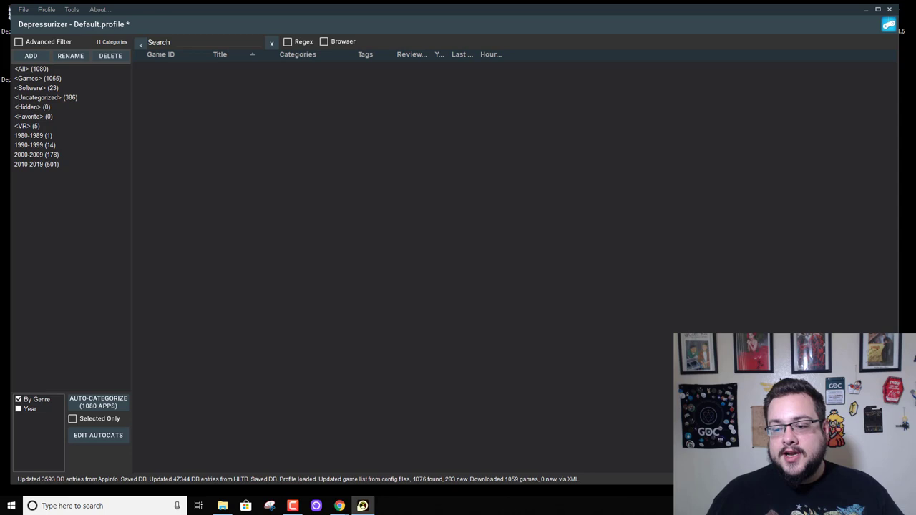
drag(898, 485, 621, 350)
drag(309, 16, 468, 85)
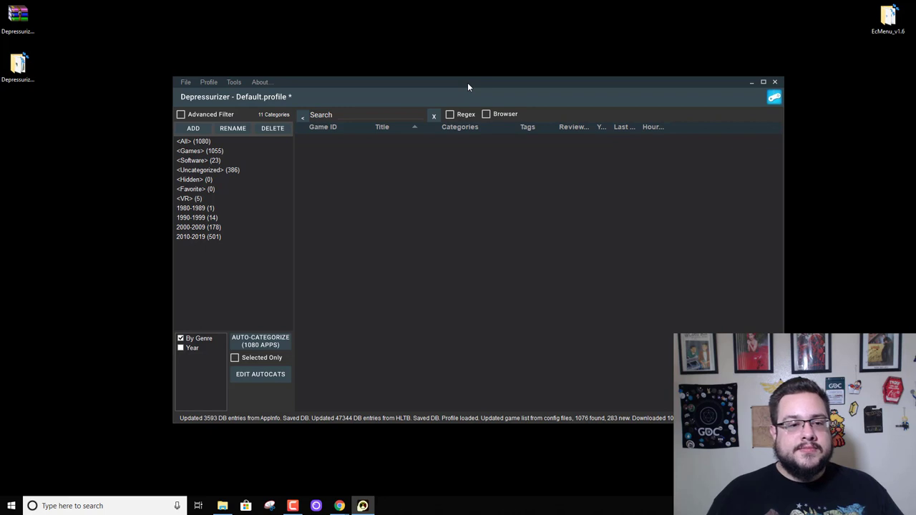
Maximize Depressurizer and browse Software, Uncategorized and the 1990-1999, 2000-2009, 2010-2019 categories
double_click(467, 82)
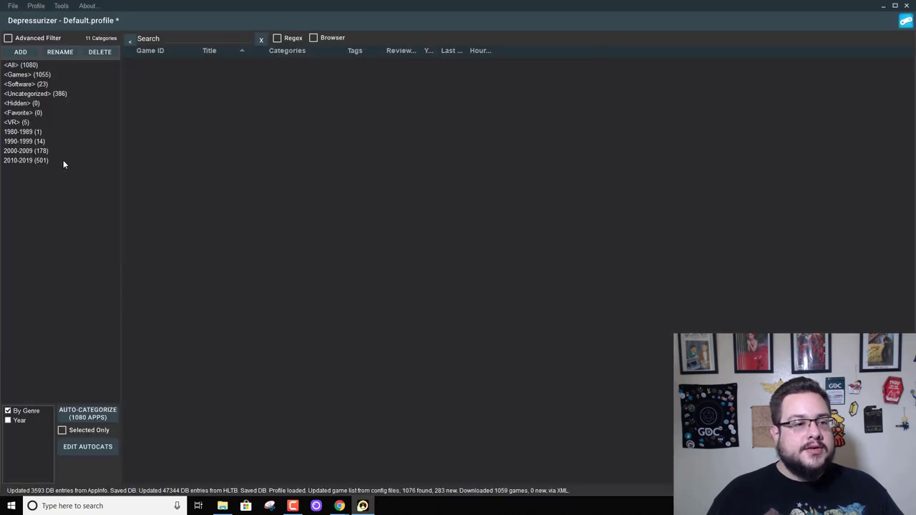
drag(61, 186, 28, 68)
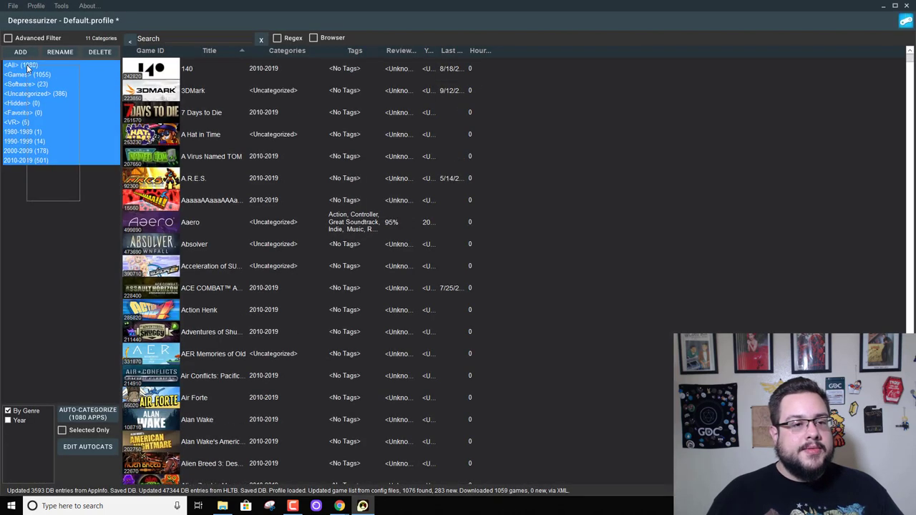
click(38, 198)
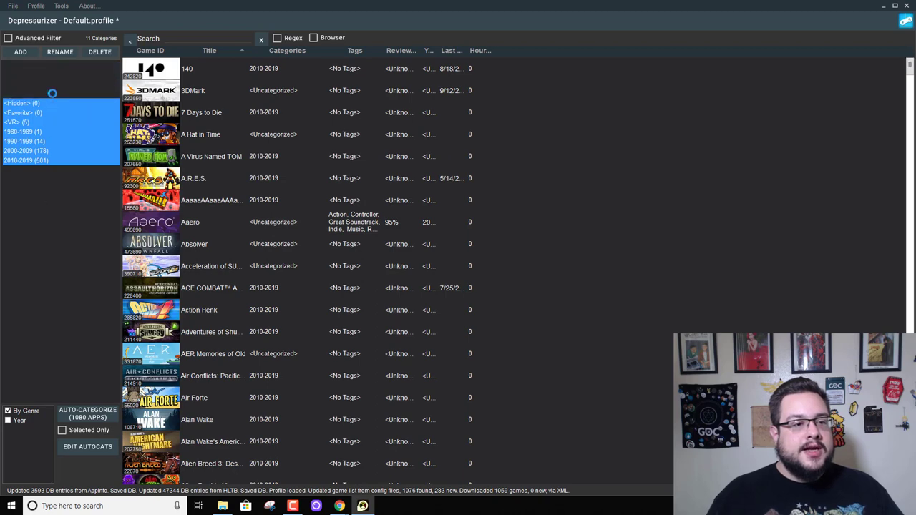
click(47, 83)
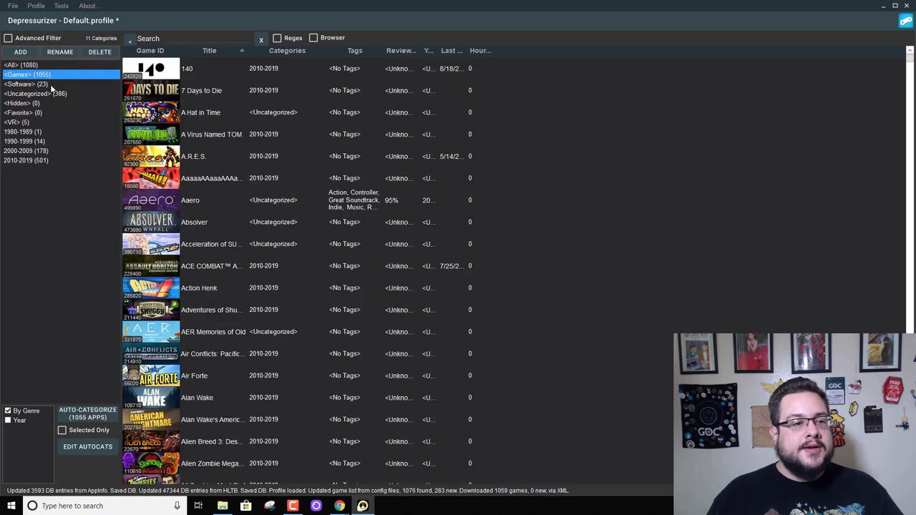
click(61, 94)
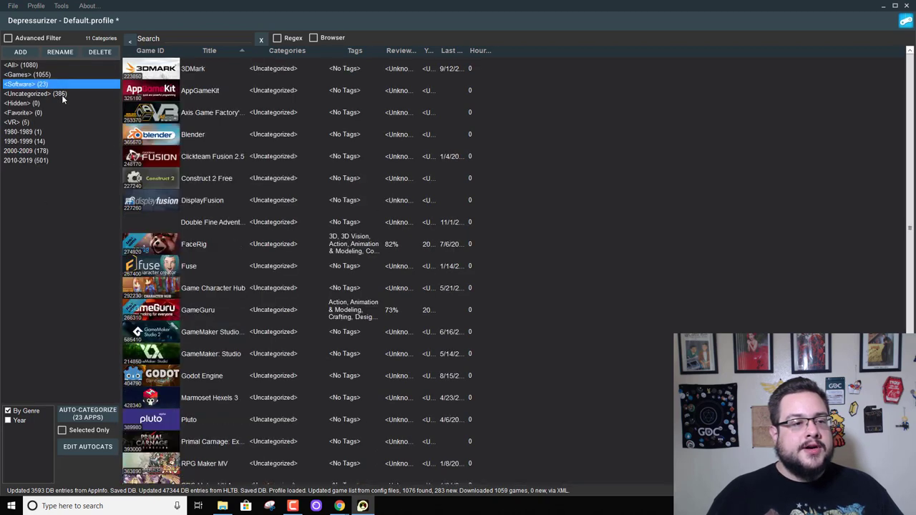
click(33, 141)
click(29, 150)
click(28, 160)
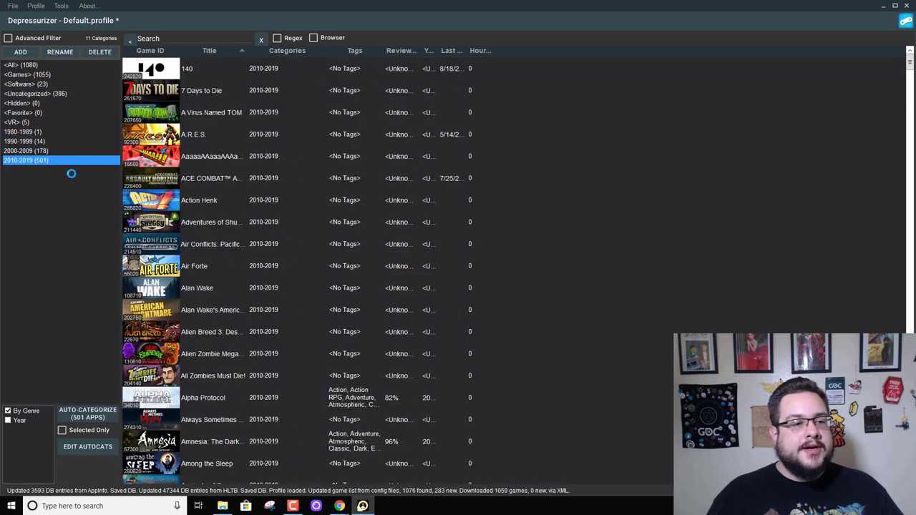
Delete the four year-range categories
shift+click(37, 84)
shift+click(36, 66)
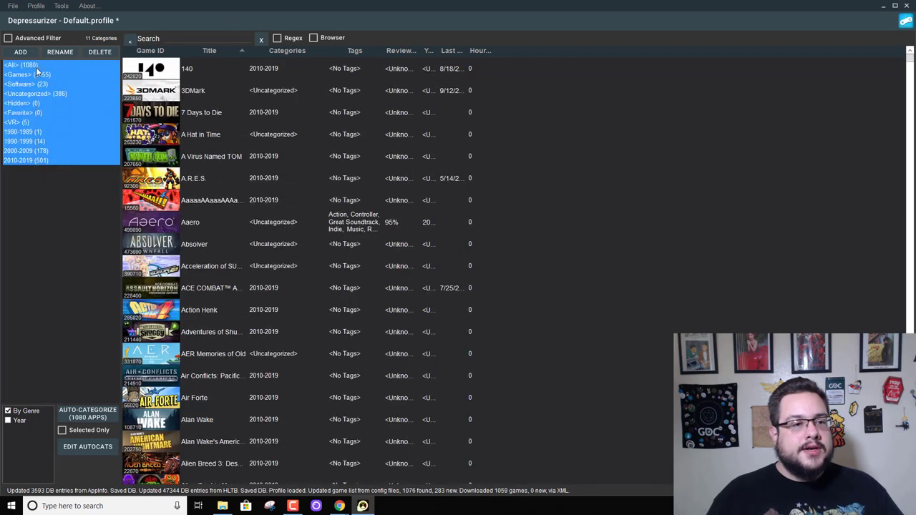
click(102, 52)
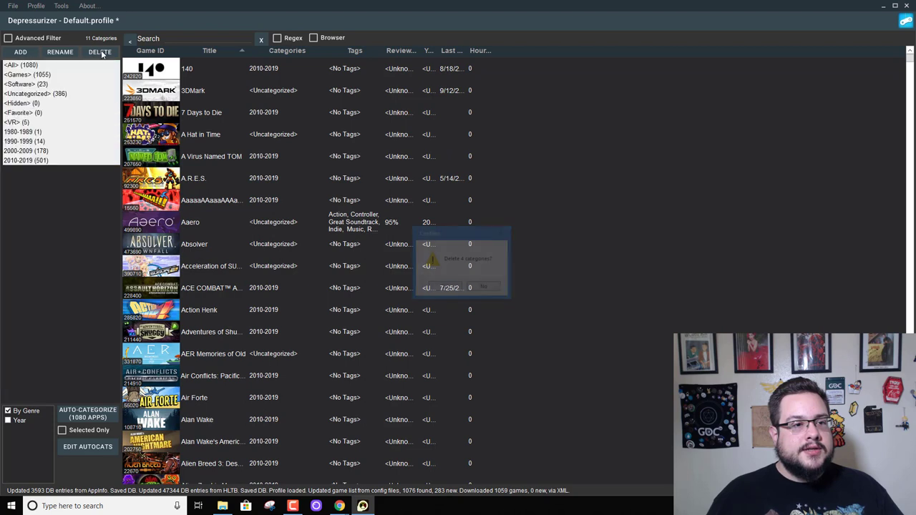
click(444, 287)
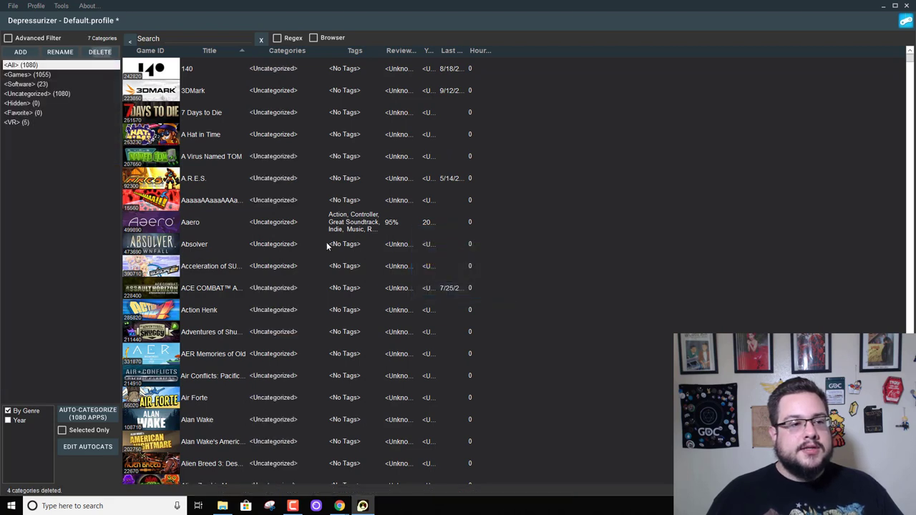
List all 1080 games under <All>
click(84, 162)
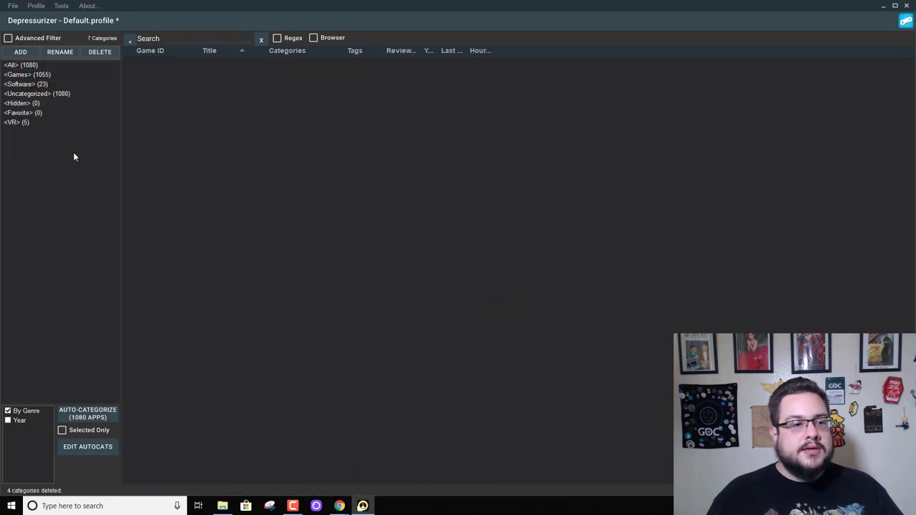
drag(64, 139, 50, 65)
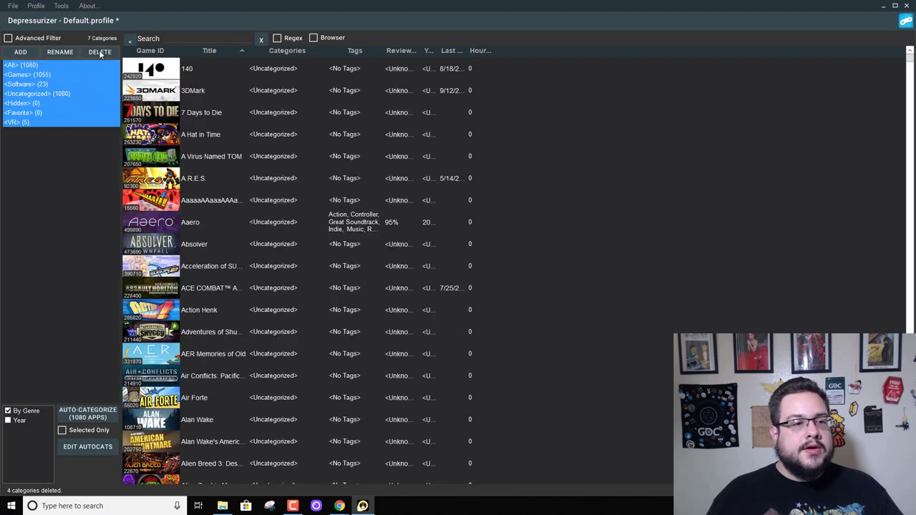
click(62, 162)
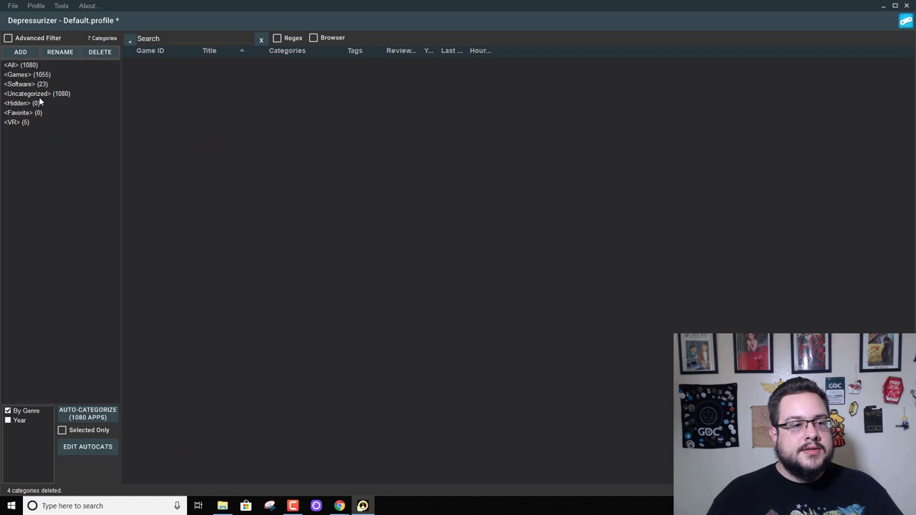
click(49, 65)
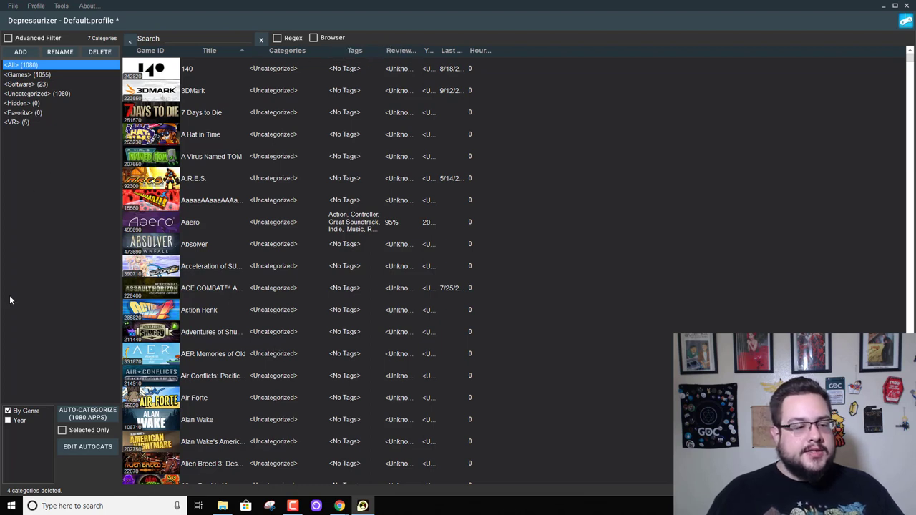
Untick By Genre and start a new autocat named 'Date Released'
click(9, 412)
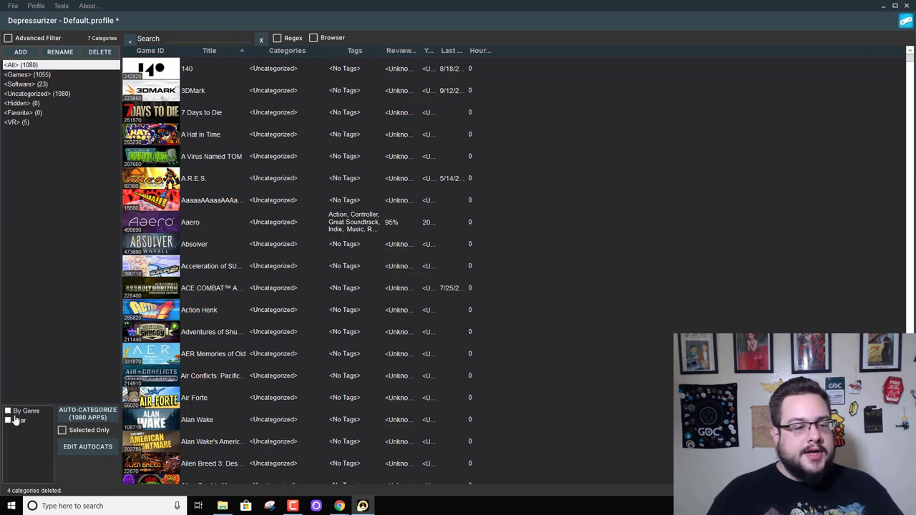
click(79, 446)
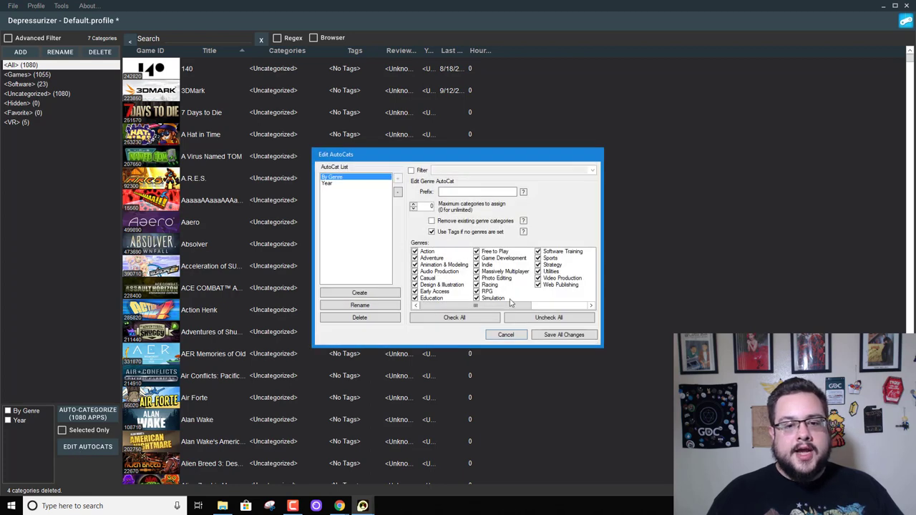
click(358, 294)
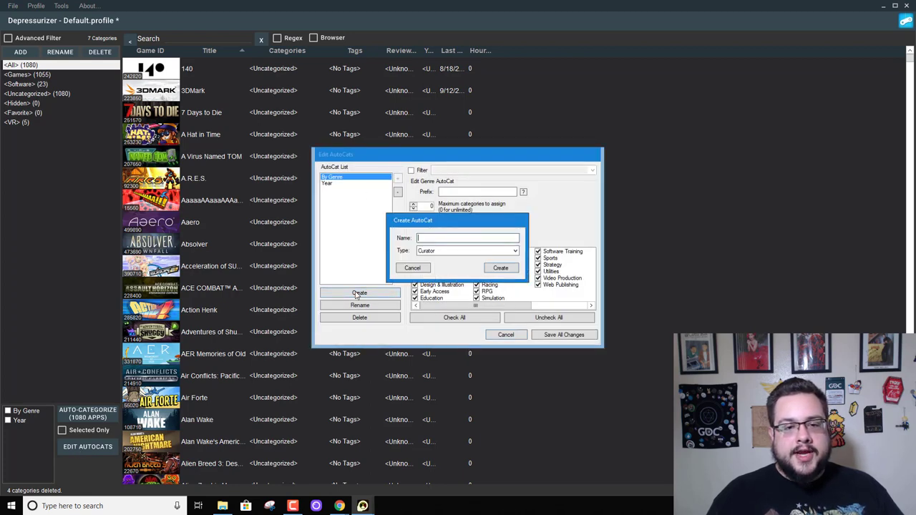
click(449, 251)
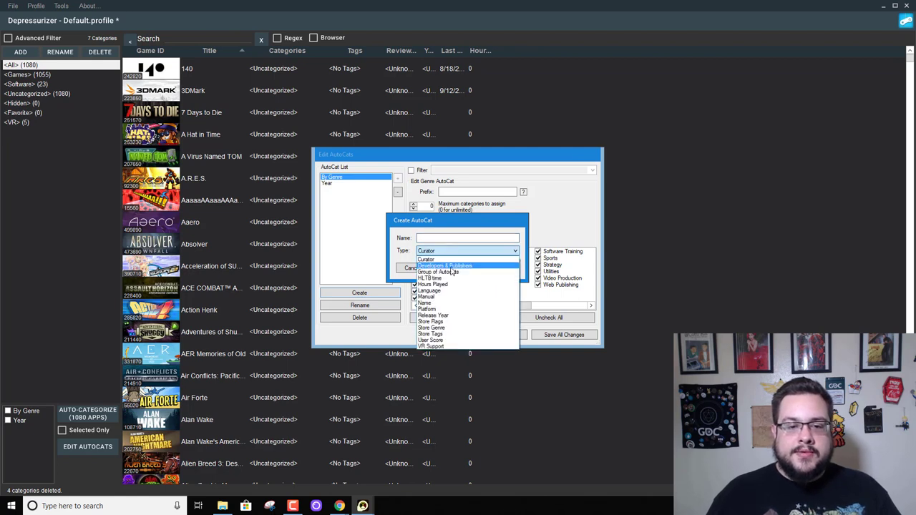
click(480, 224)
click(434, 239)
text(D)
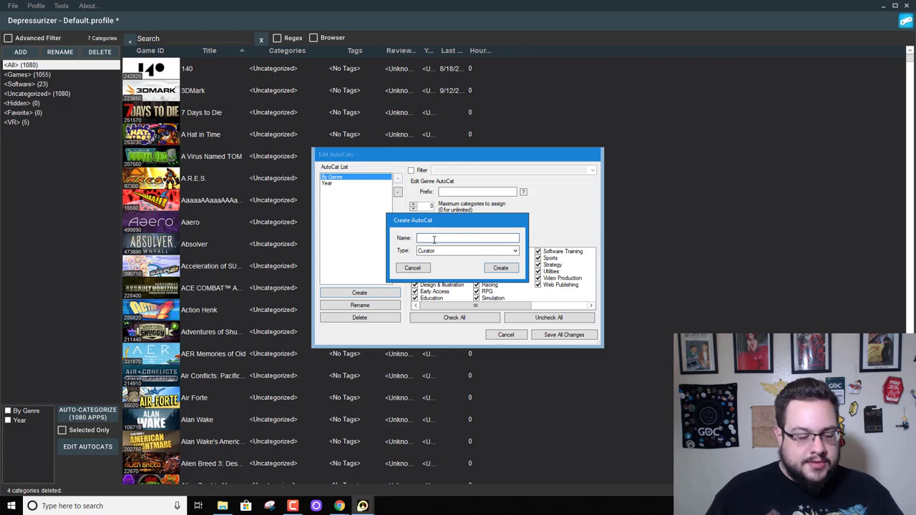
text(ate Released)
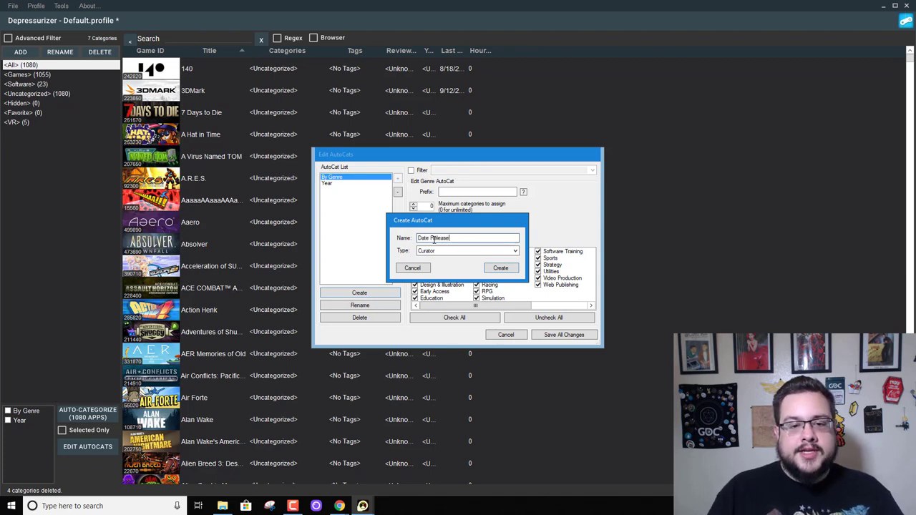
Make Date Released a Release Year autocat grouped By Decade
click(447, 252)
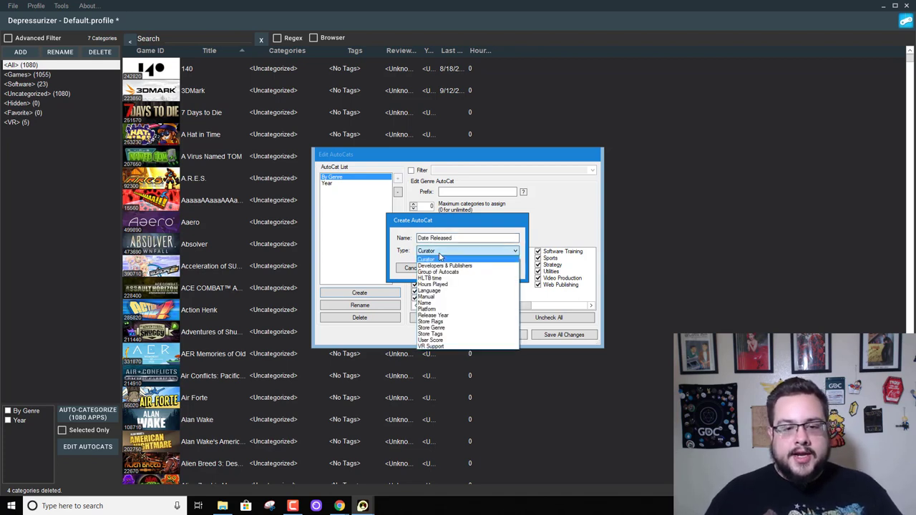
click(445, 315)
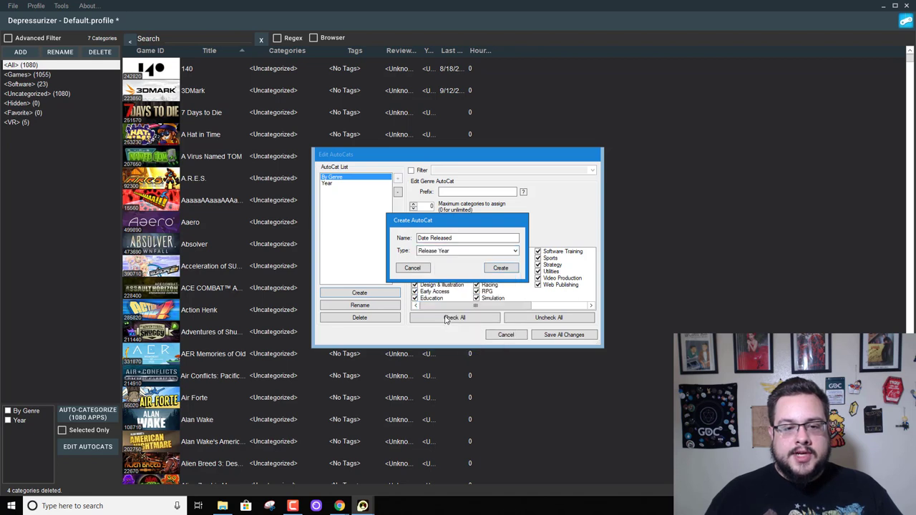
click(503, 269)
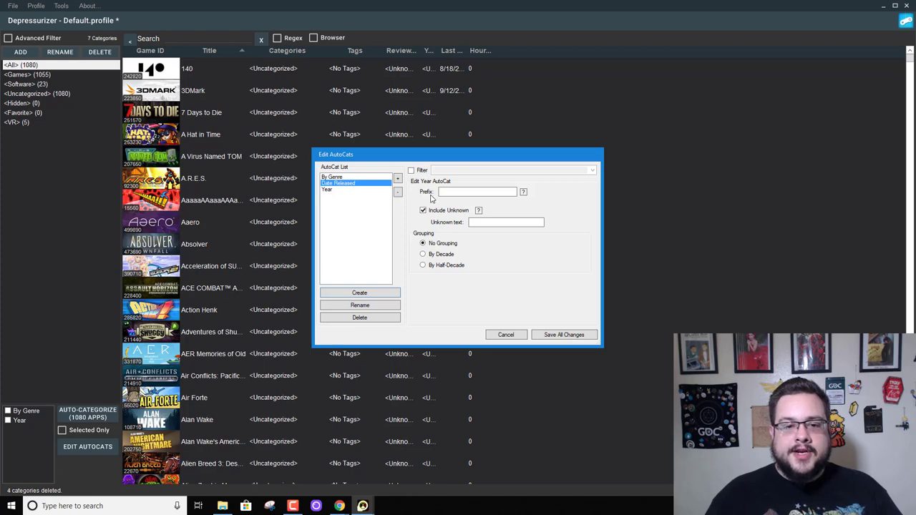
click(440, 255)
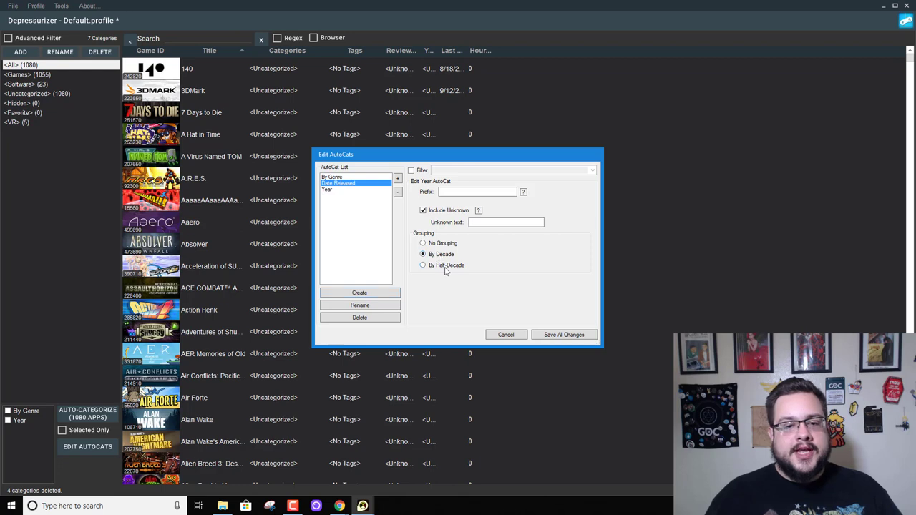
Save the autocat changes and run Date Released on all 1080 games, allowing web data scraping
click(563, 335)
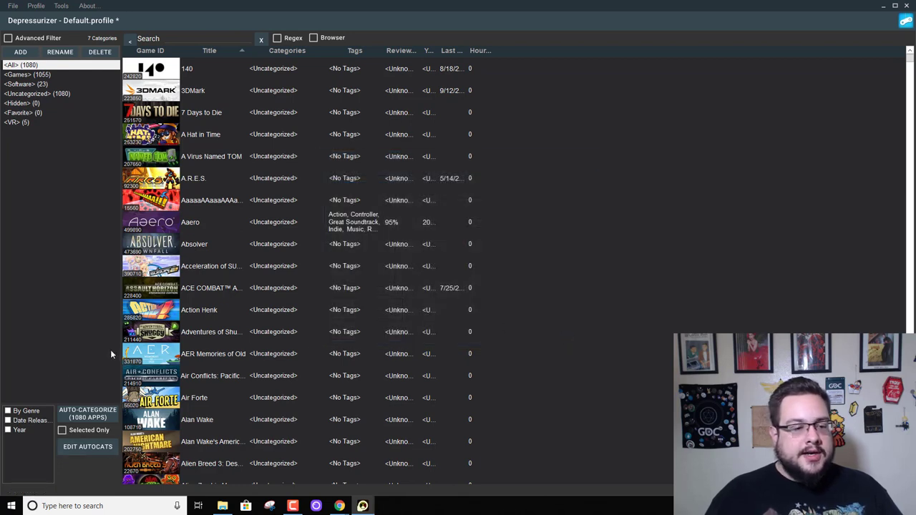
click(10, 422)
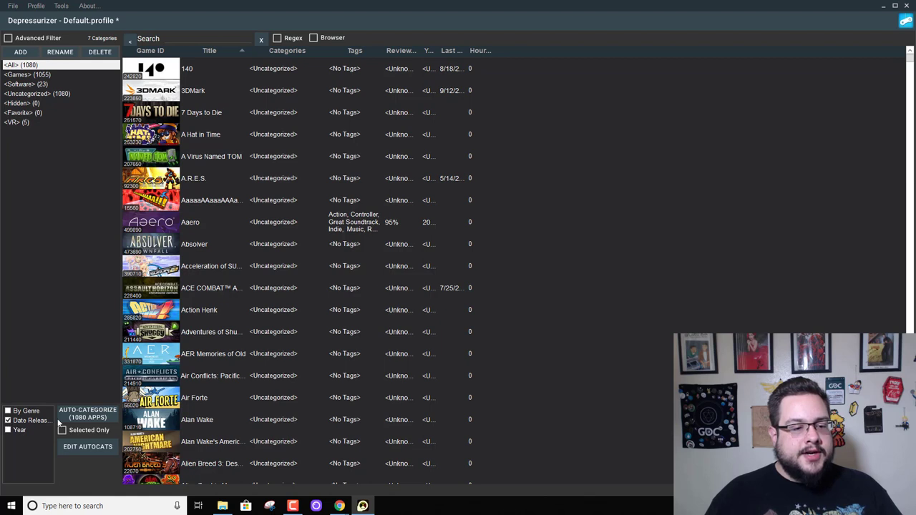
click(84, 415)
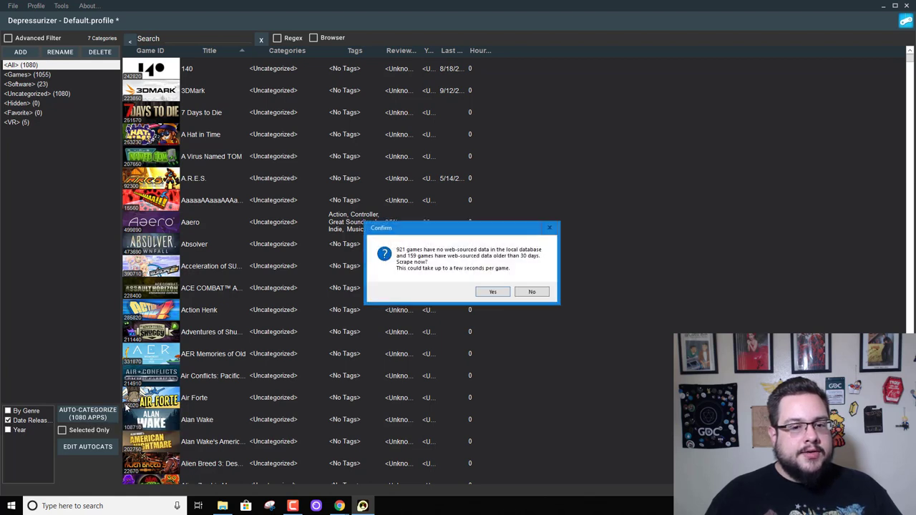
click(490, 293)
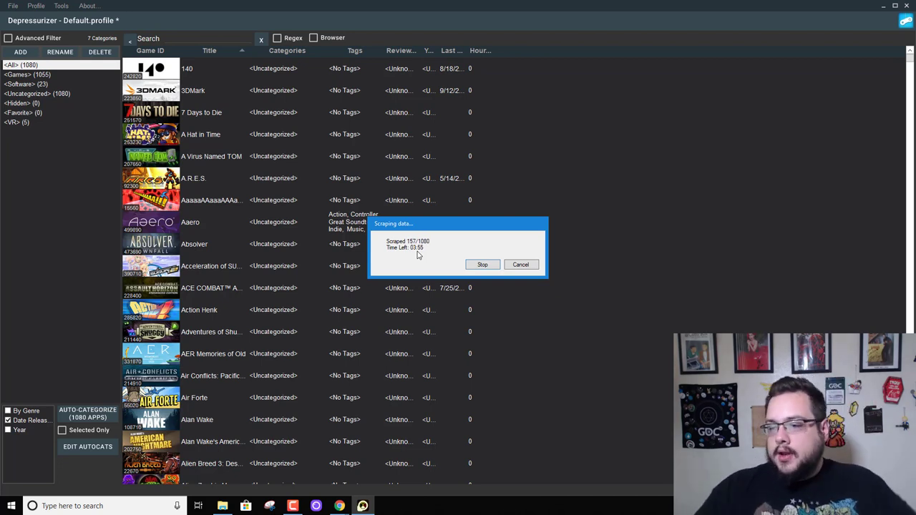
key(Return)
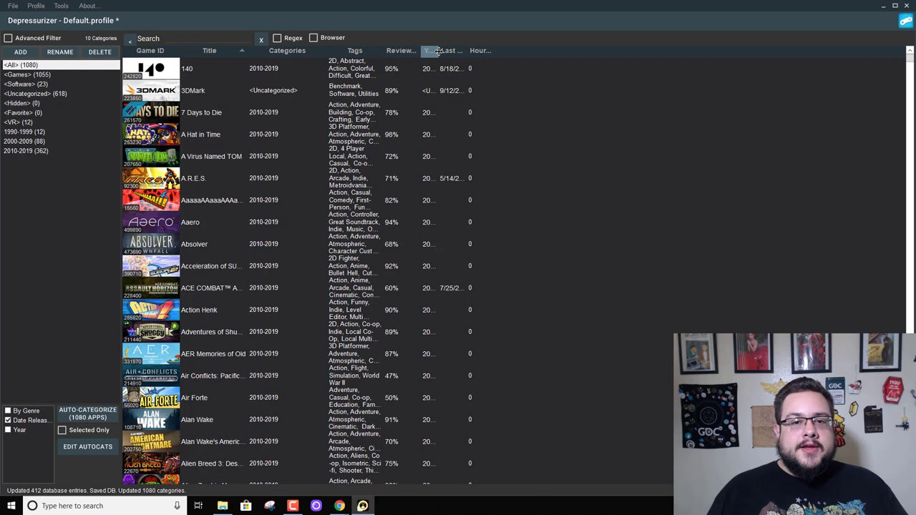
Widen the Year column and review the 1990-1999, 2000-2009 and 2010-2019 categories
drag(438, 51, 540, 52)
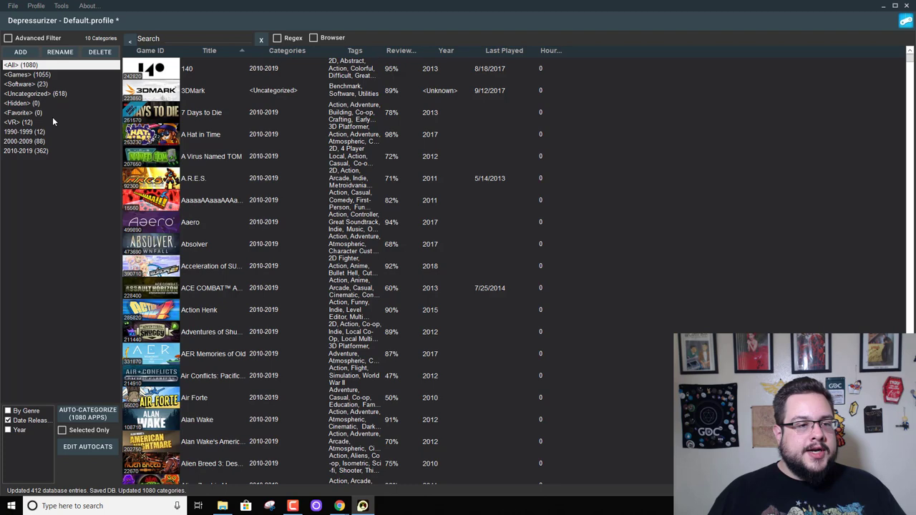
click(45, 133)
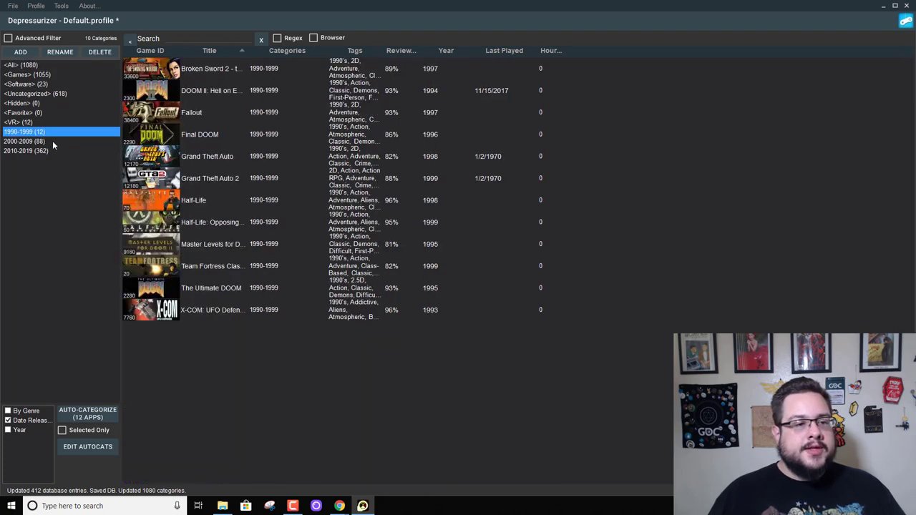
click(53, 141)
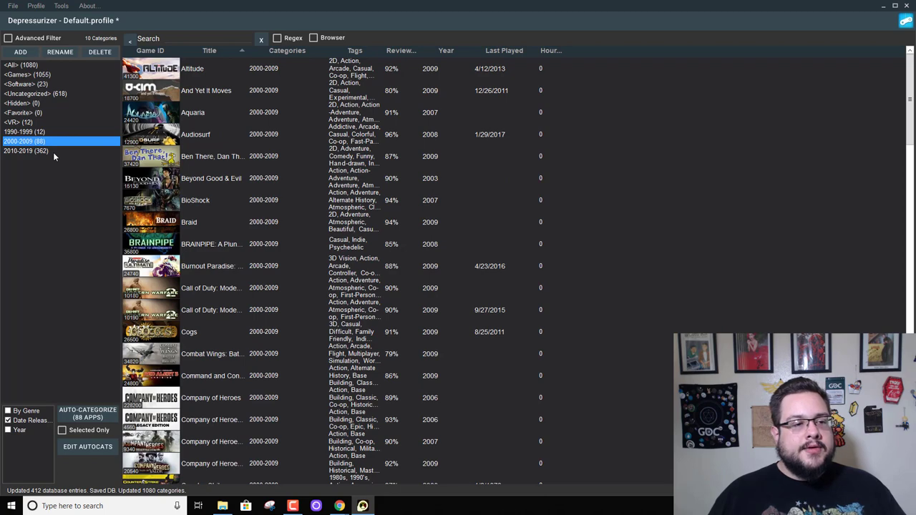
click(58, 151)
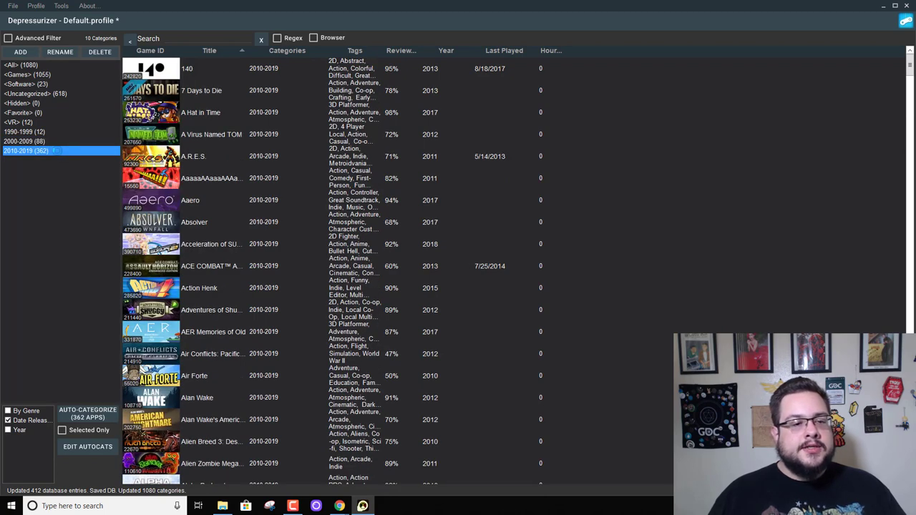
scroll(289, 193, down, 7)
scroll(290, 197, down, 2)
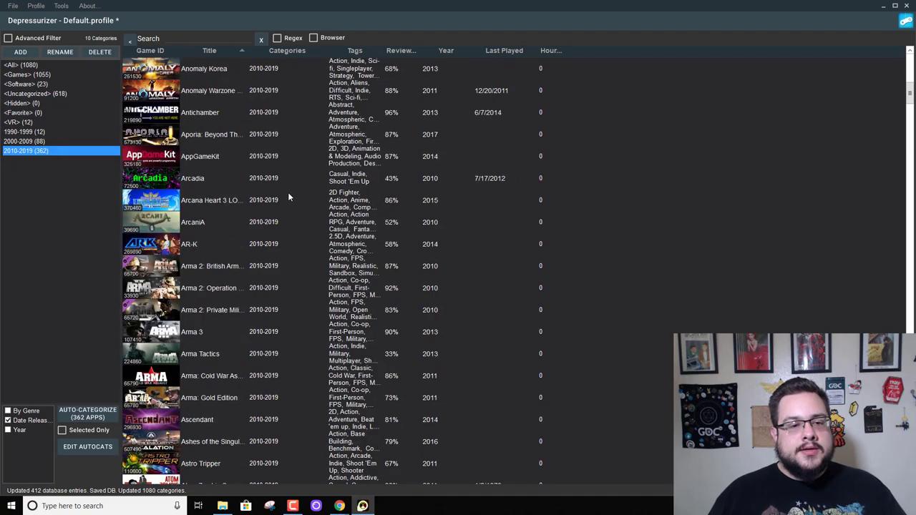
scroll(289, 196, up, 9)
drag(77, 180, 63, 62)
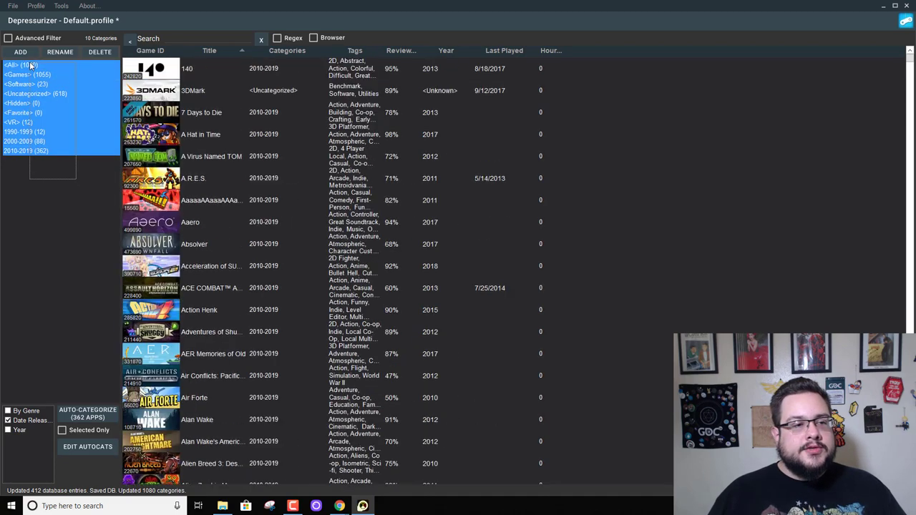
Delete the three decade categories and begin a new autocat named 'Tags'
click(93, 53)
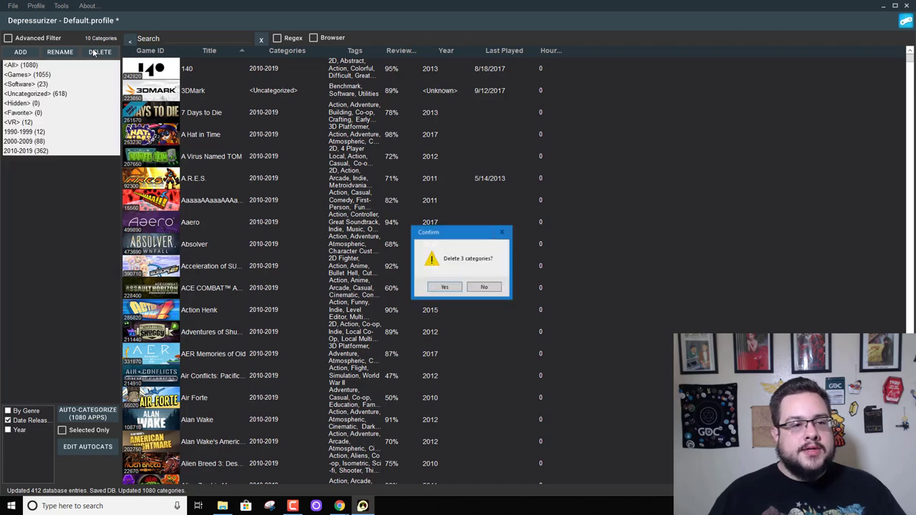
click(439, 288)
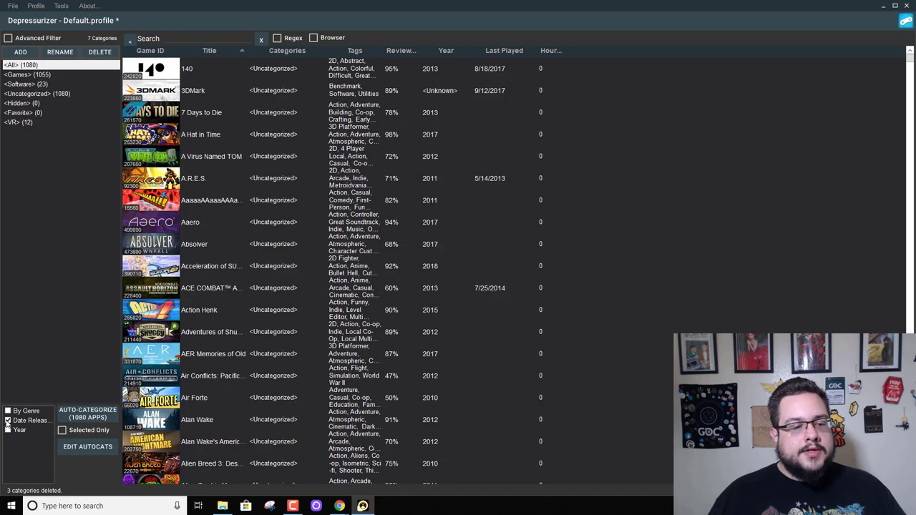
click(85, 450)
click(360, 293)
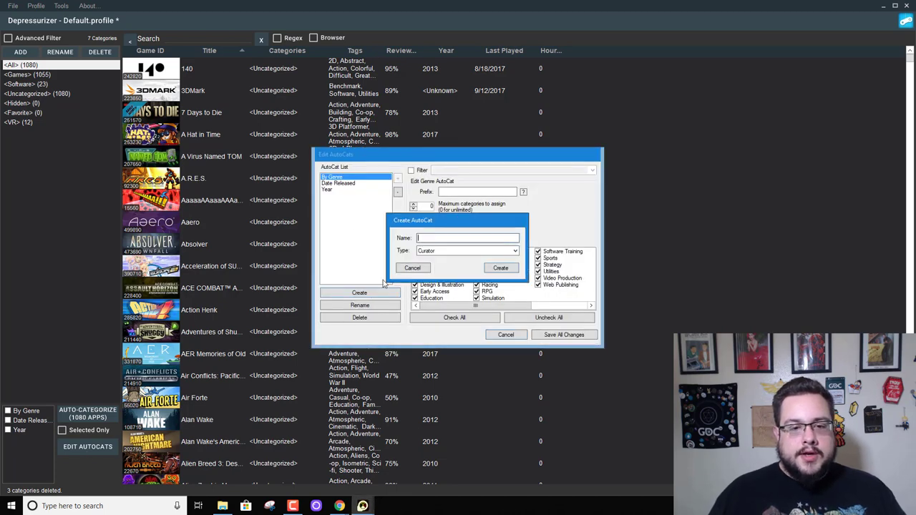
text(Tags)
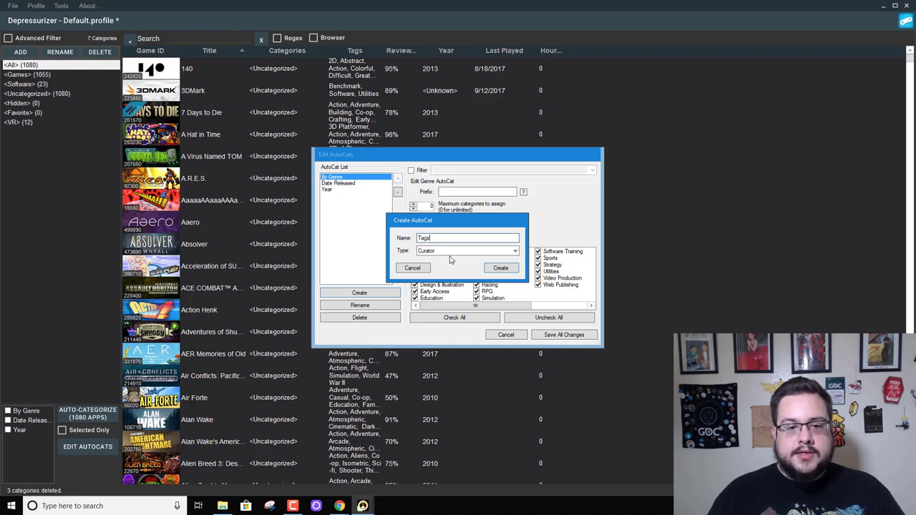
Make Tags a Store Tags autocat including all 327 tags, and save it
click(444, 251)
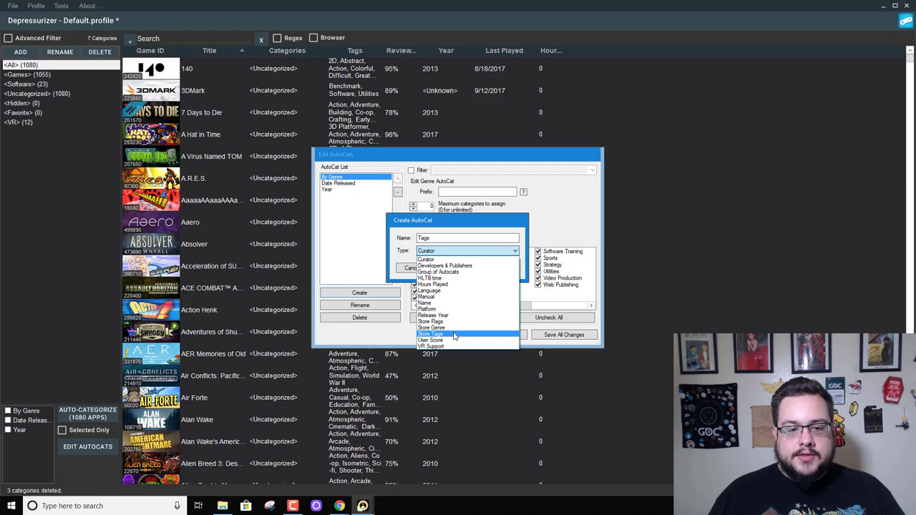
click(453, 334)
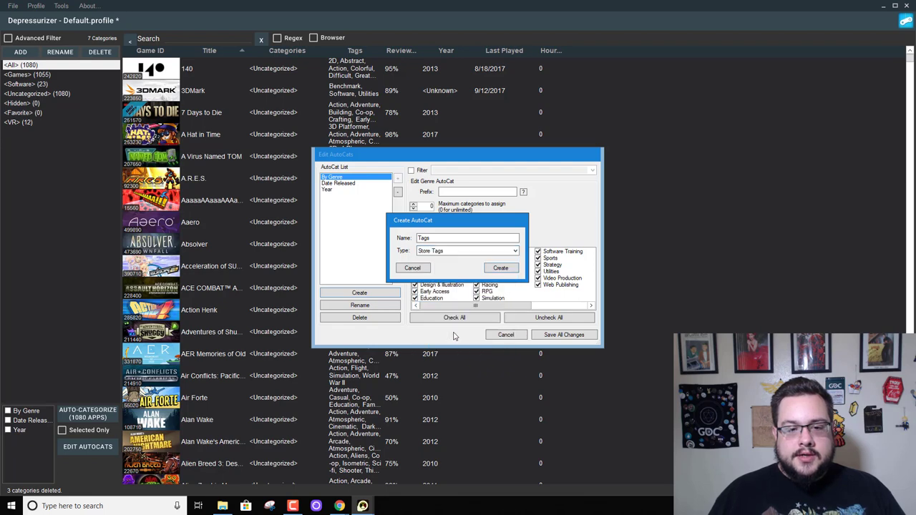
click(507, 269)
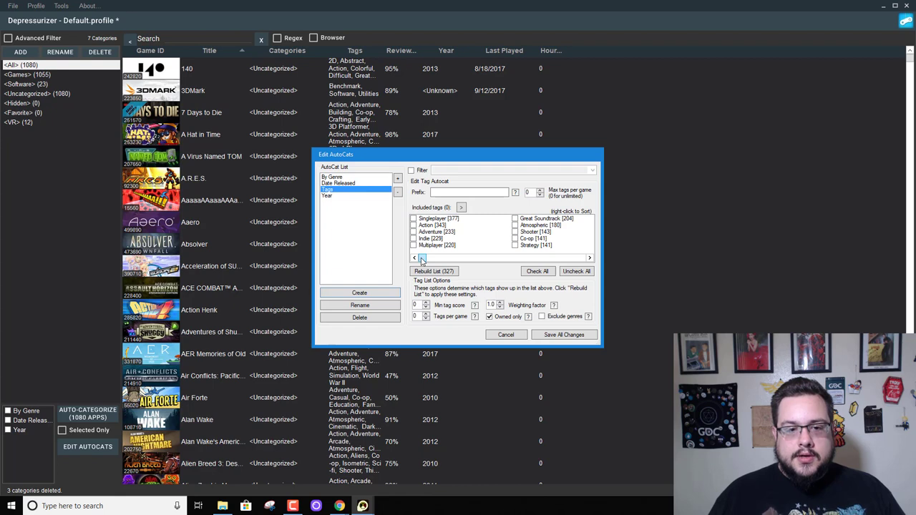
click(535, 272)
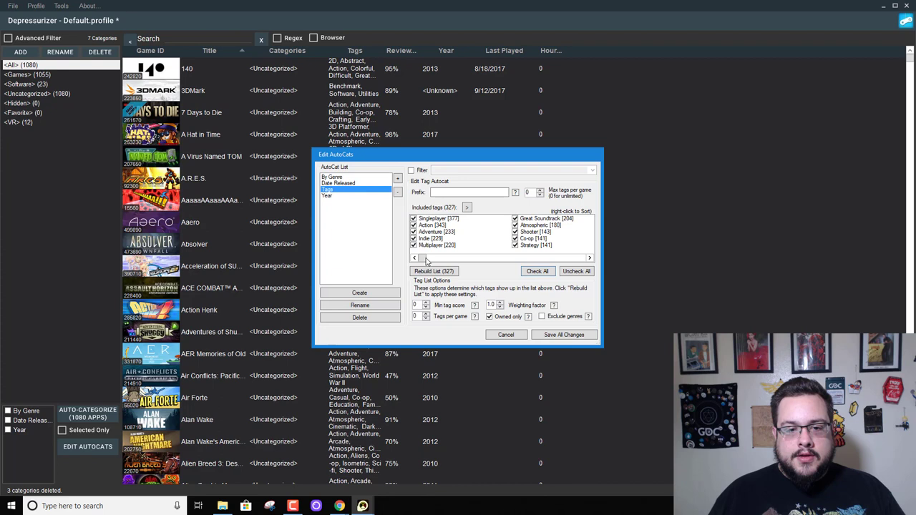
mouse_move(422, 259)
mouse_down()
mouse_move(590, 266)
mouse_move(422, 258)
mouse_up()
click(561, 259)
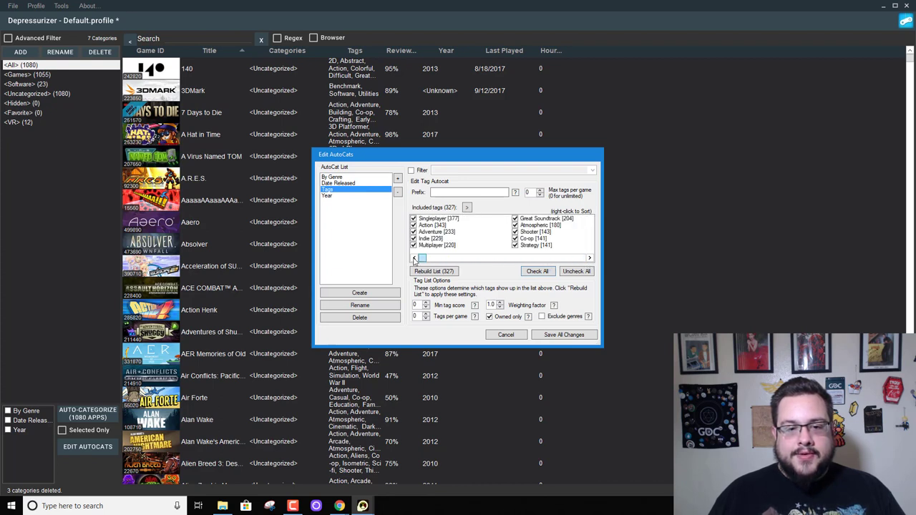
click(552, 335)
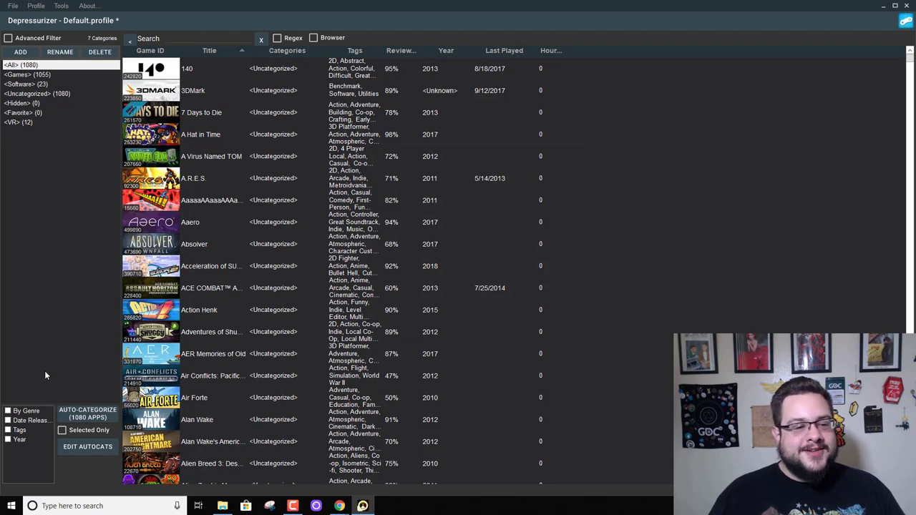
Run the Tags autocat on all 1080 games, letting it fetch missing web data
click(8, 430)
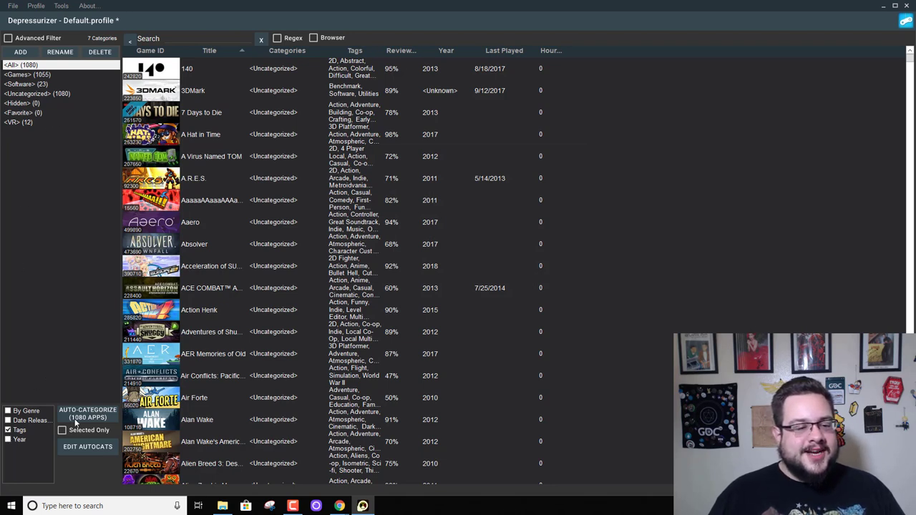
click(79, 421)
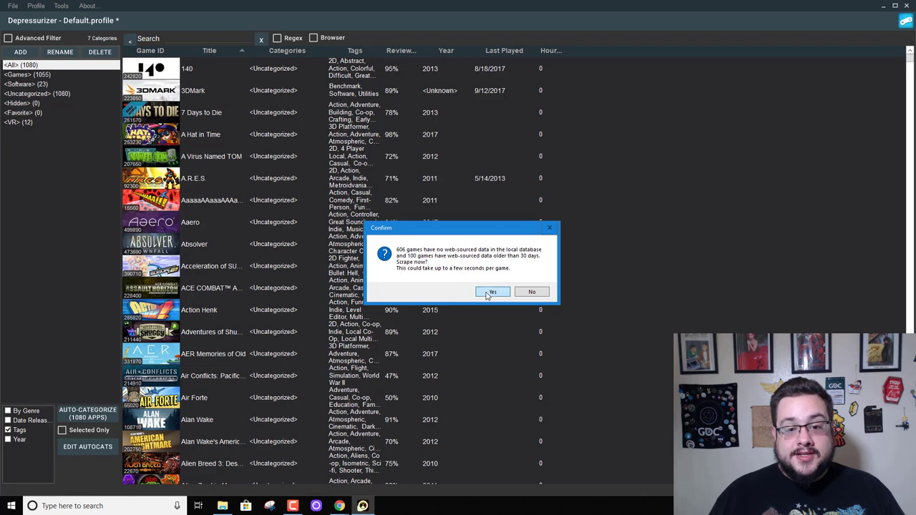
click(492, 292)
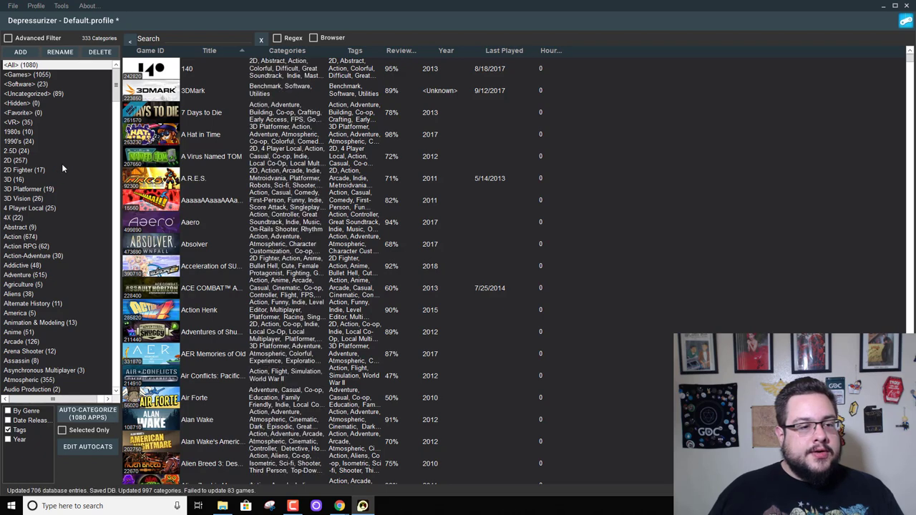
Show only the games in the Isometric category
scroll(61, 176, down, 4)
scroll(61, 176, down, 20)
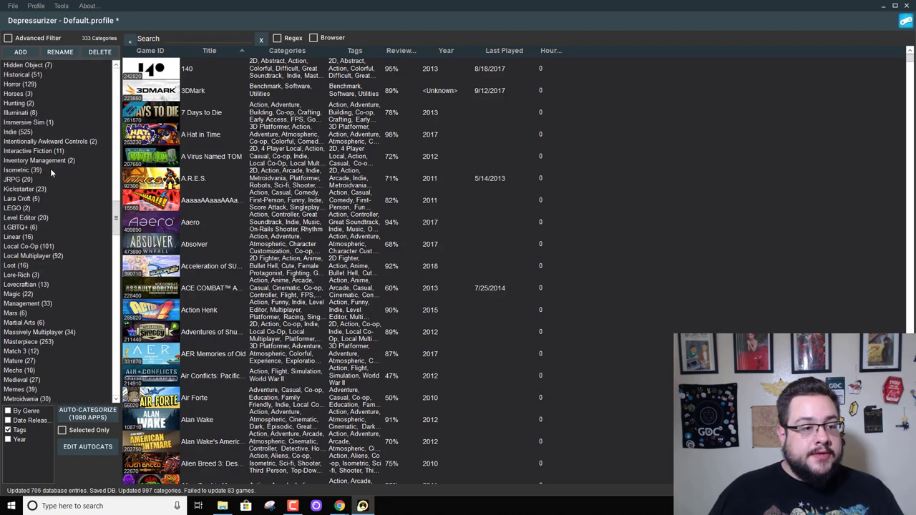
click(50, 170)
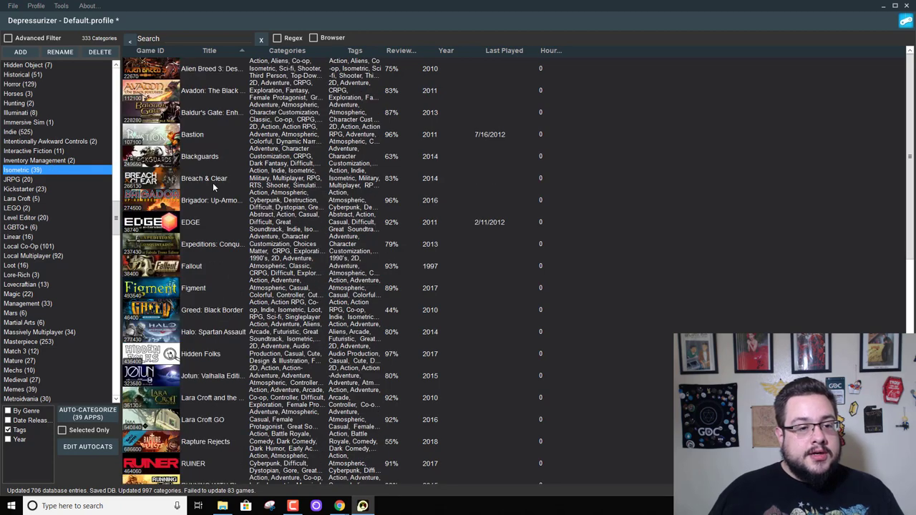
List the 34 Massively Multiplayer games and show Primal Carnage's category assignments
scroll(213, 182, down, 7)
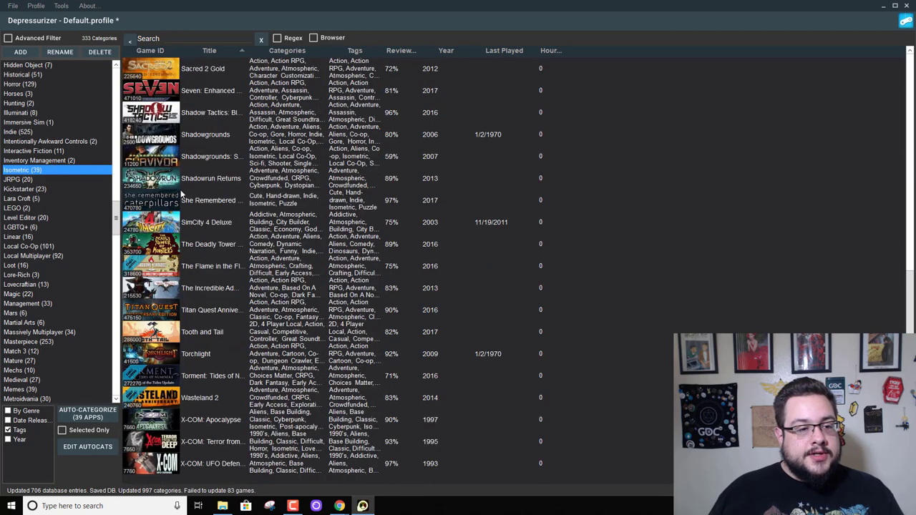
scroll(33, 267, down, 4)
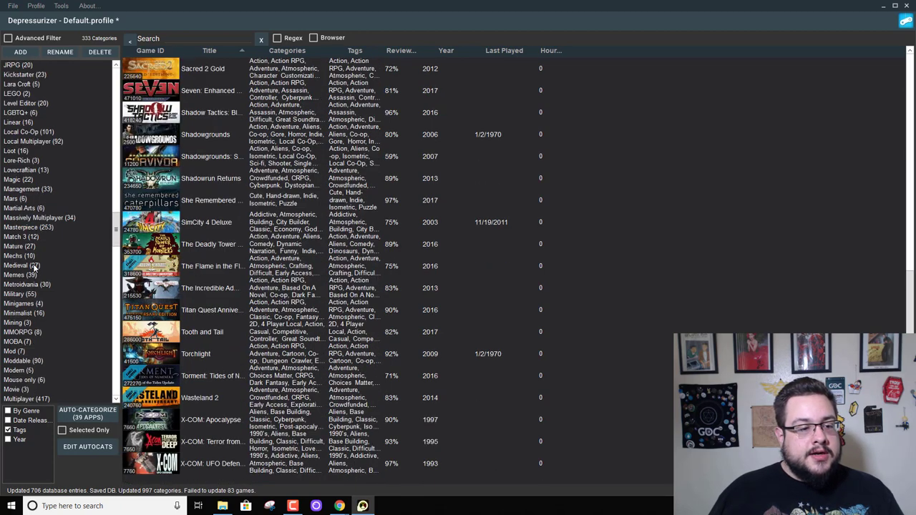
click(63, 217)
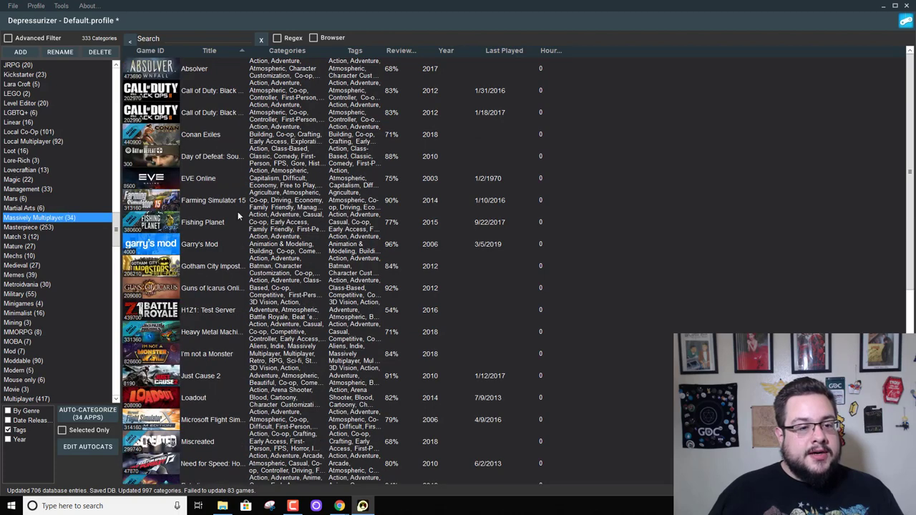
scroll(237, 213, down, 5)
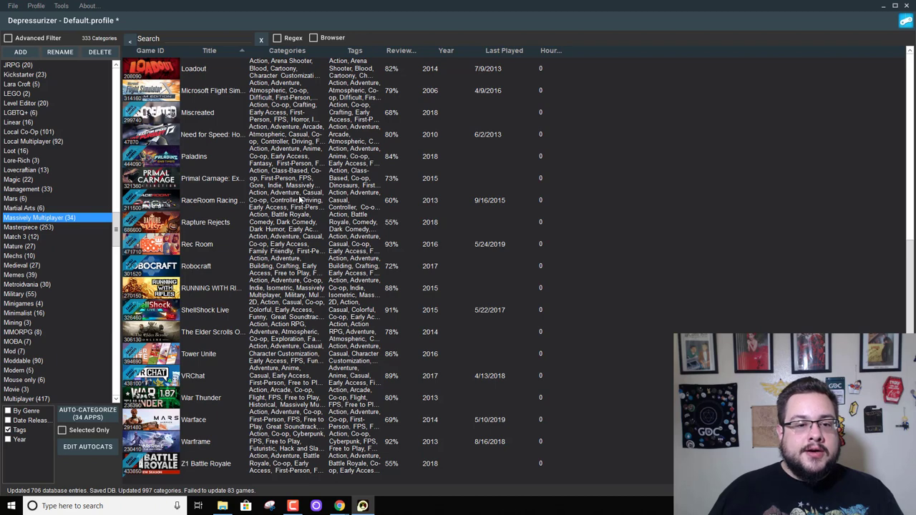
click(264, 181)
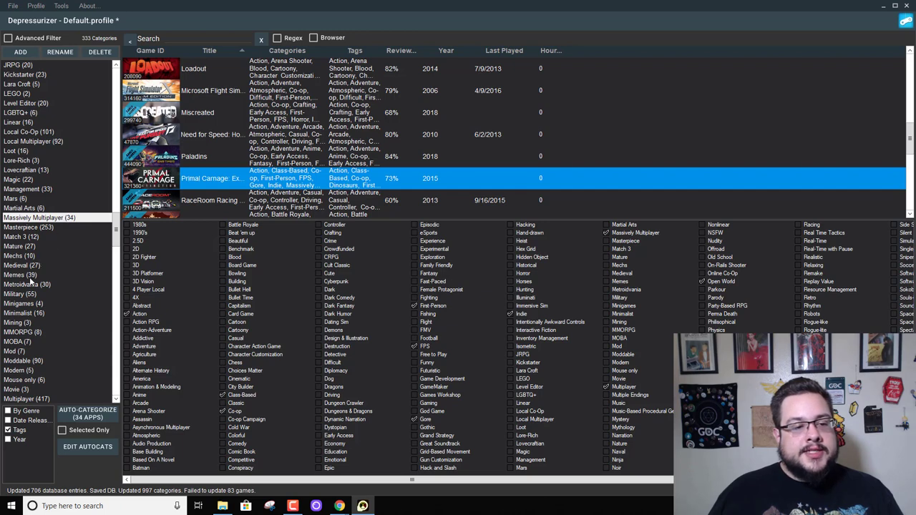
Scroll through the new tag categories in the category list
scroll(37, 276, down, 13)
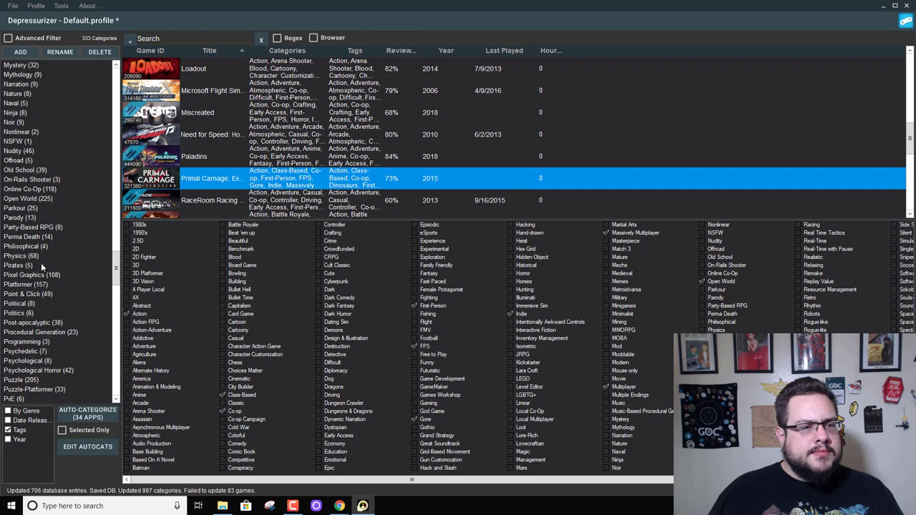
scroll(41, 263, up, 1)
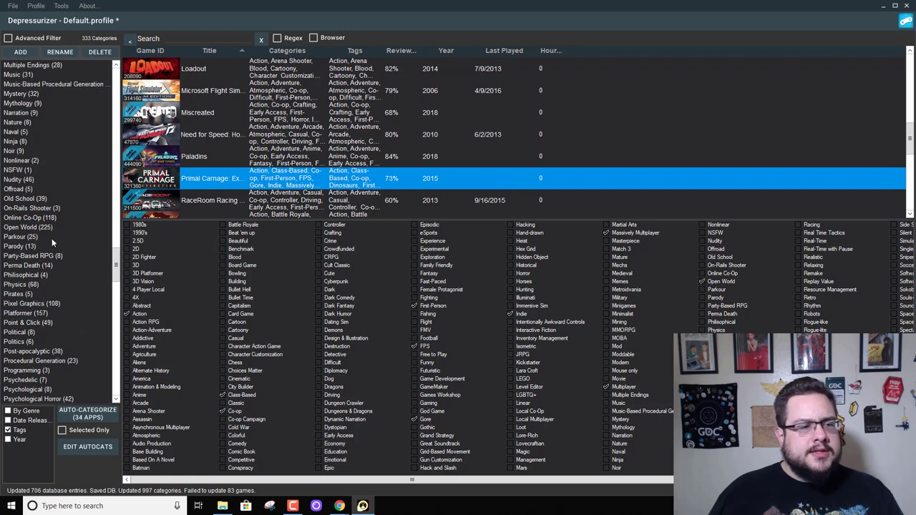
scroll(56, 269, down, 3)
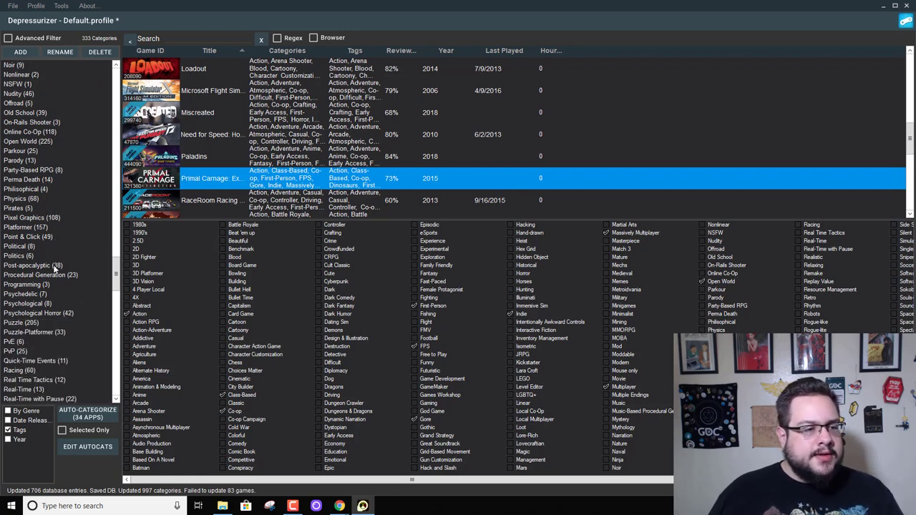
scroll(55, 268, down, 12)
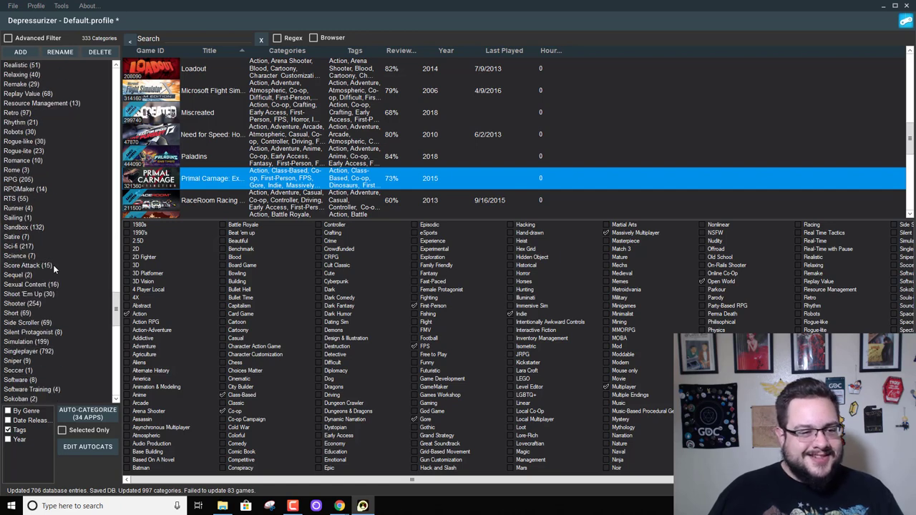
scroll(54, 264, down, 11)
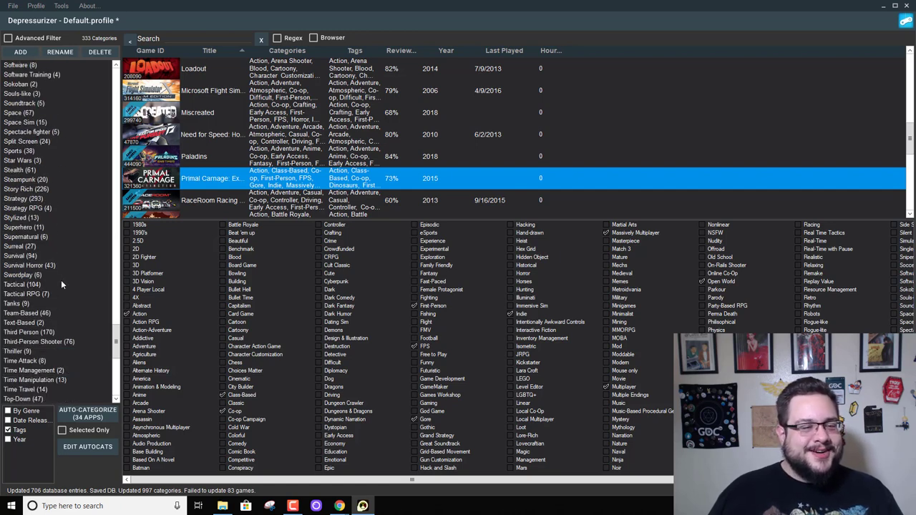
scroll(62, 280, down, 3)
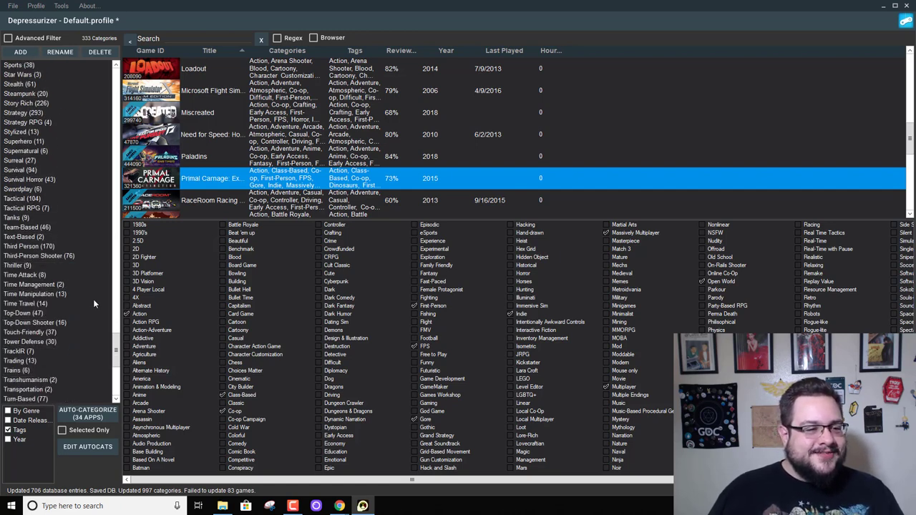
scroll(93, 304, down, 4)
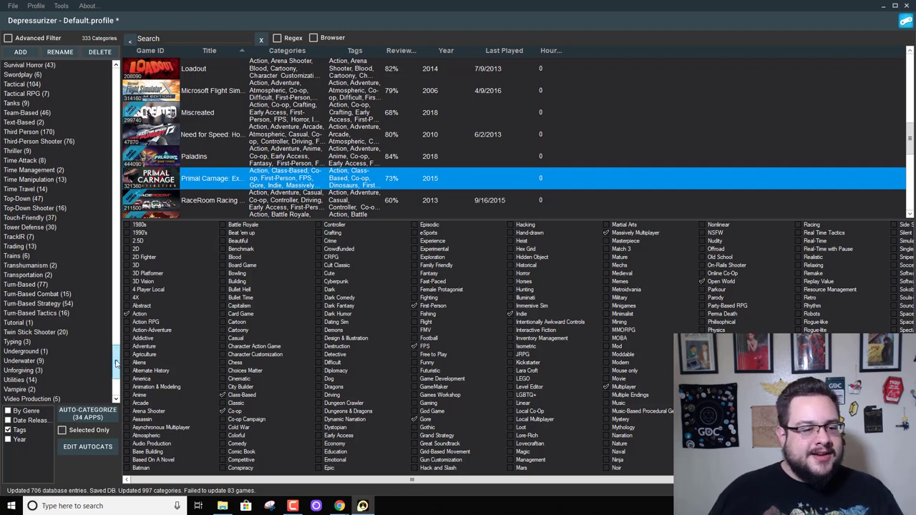
drag(115, 355, 115, 54)
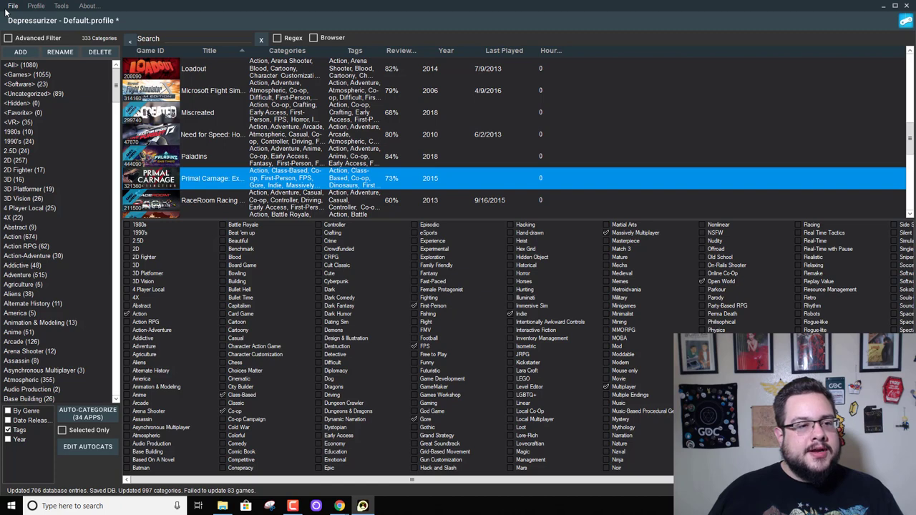
Select <All> to list all 1080 games, then scroll the categories down to Zombies (62)
click(50, 66)
scroll(60, 239, down, 6)
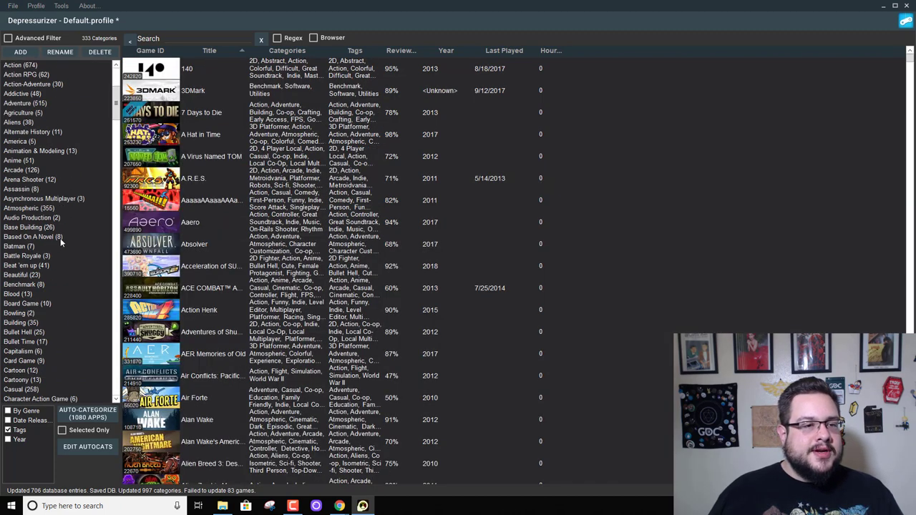
drag(115, 107, 115, 377)
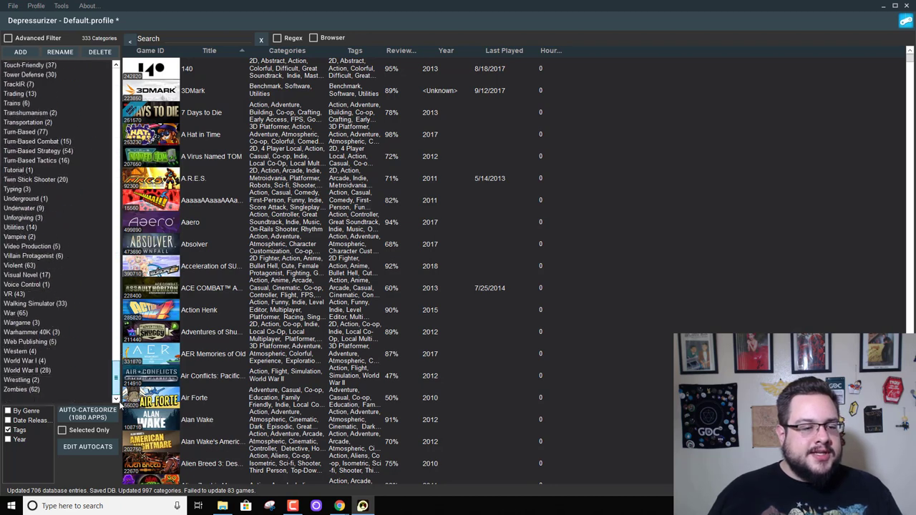
Delete the 326 existing categories, then re-run Tags auto-categorize, scraping the 83 missing games
shift+click(32, 389)
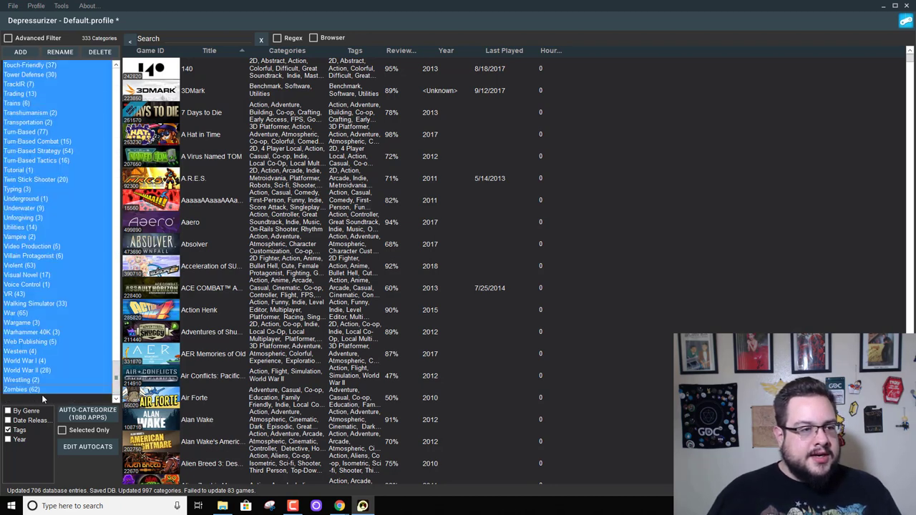
click(100, 54)
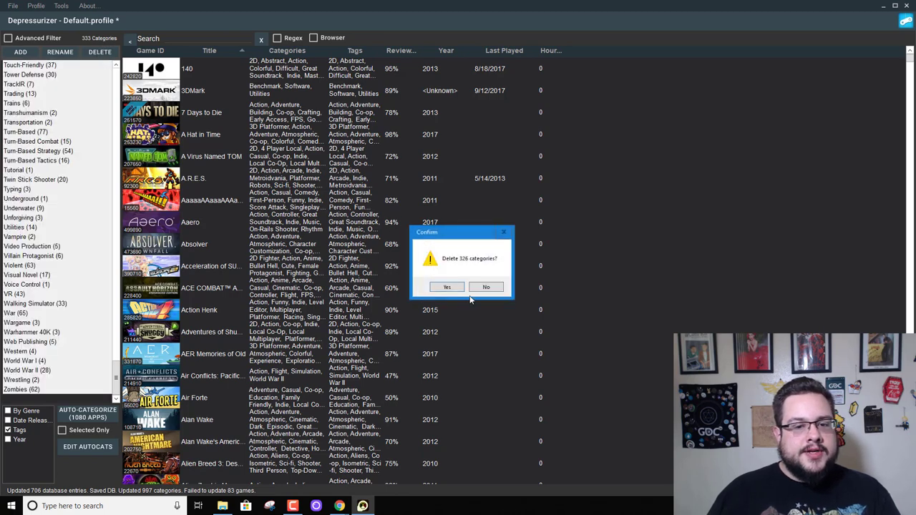
click(456, 286)
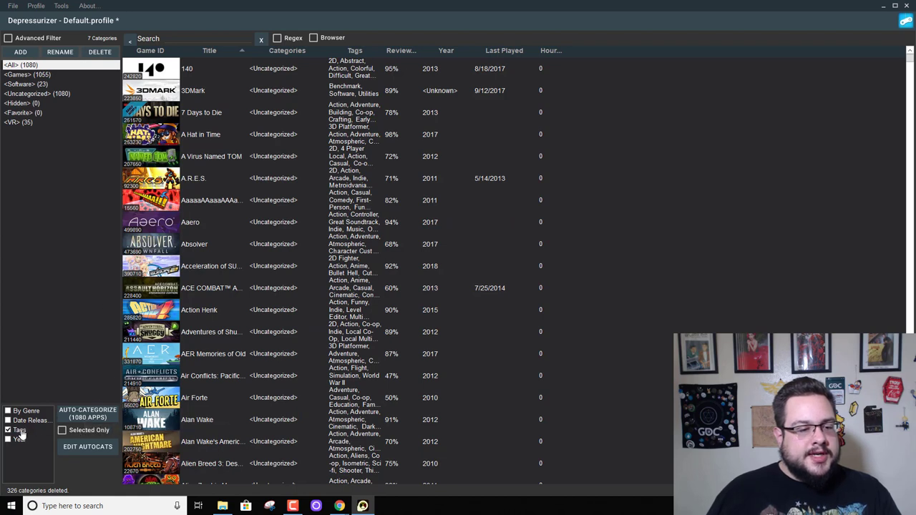
click(93, 415)
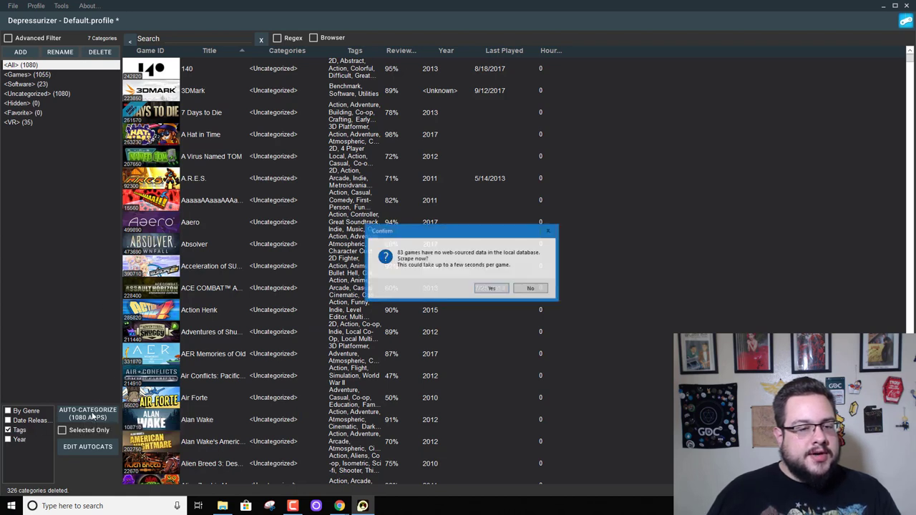
click(487, 288)
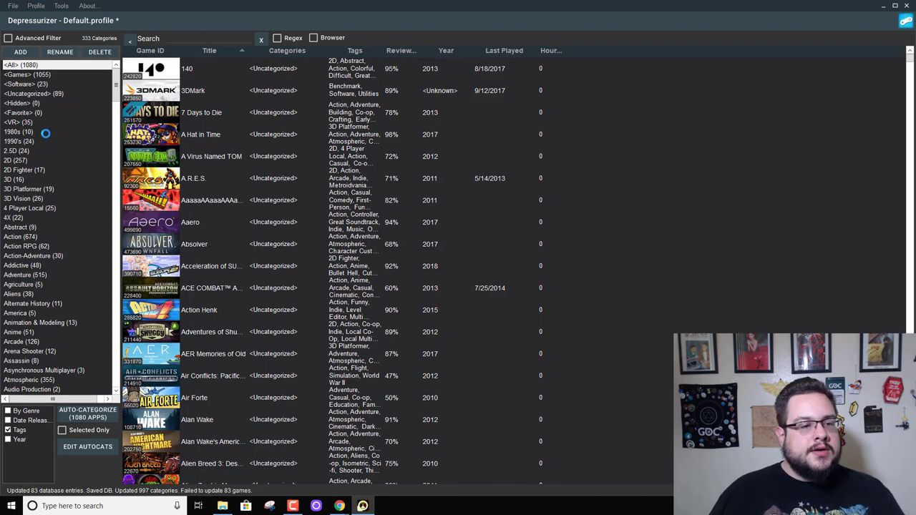
Save the profile with 'Save changes to Steam' confirmed, then close Depressurizer
click(14, 6)
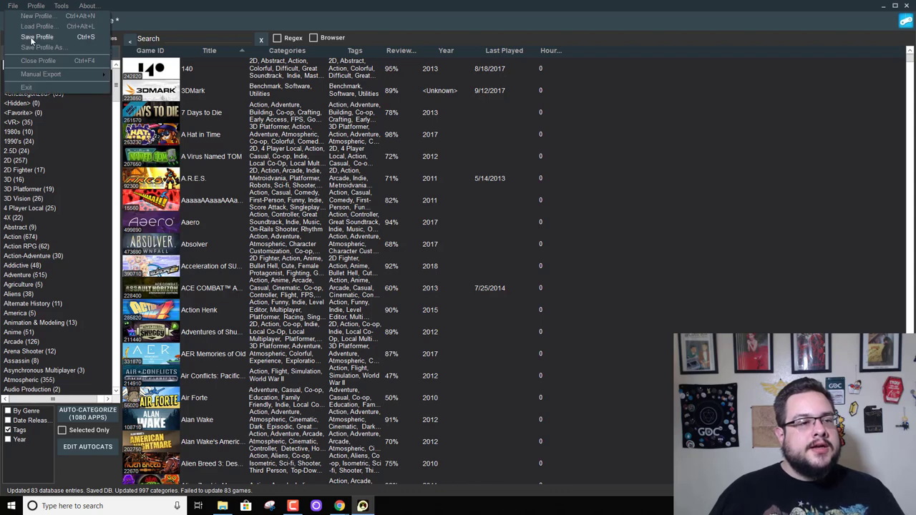
click(30, 36)
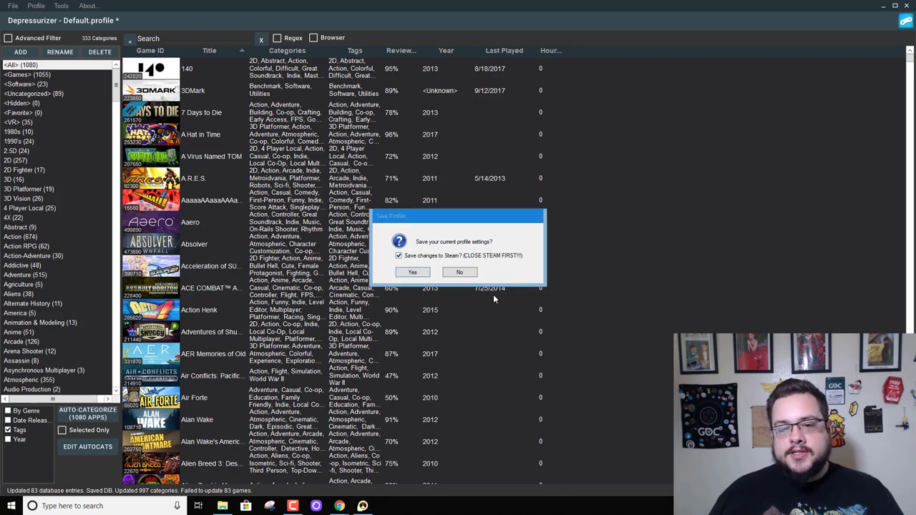
click(414, 271)
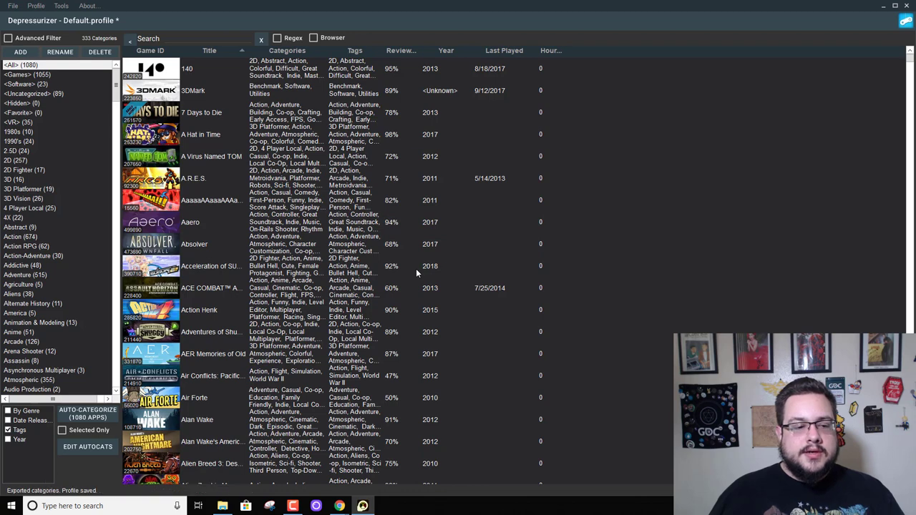
click(905, 6)
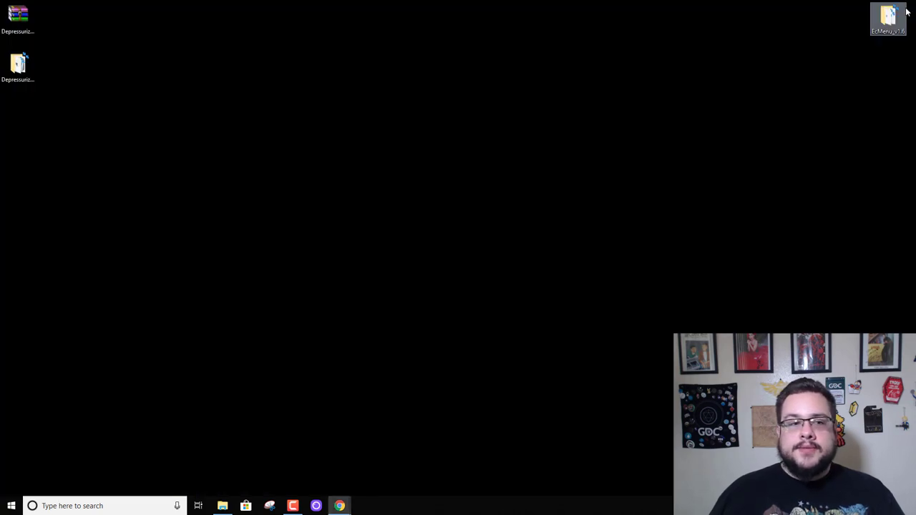
Search 'ste' in the Start menu and launch Steam from the best match
click(10, 506)
text(ste)
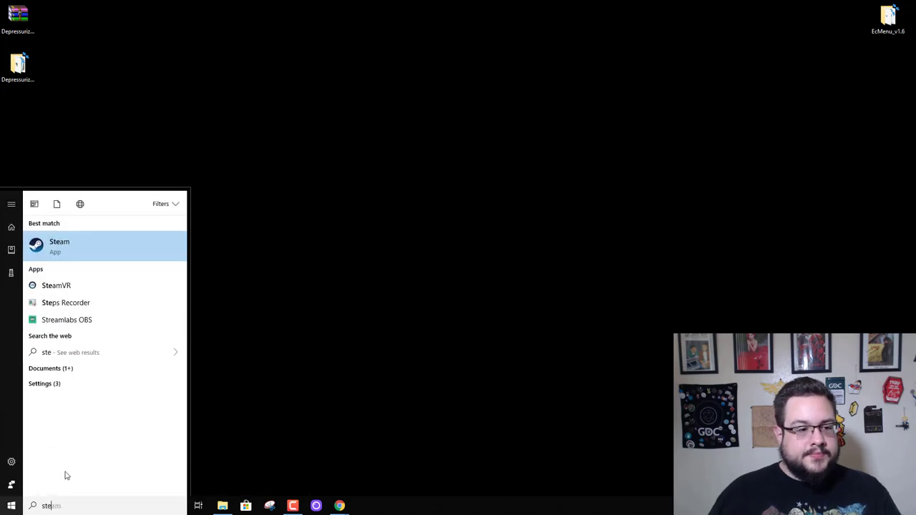
click(104, 252)
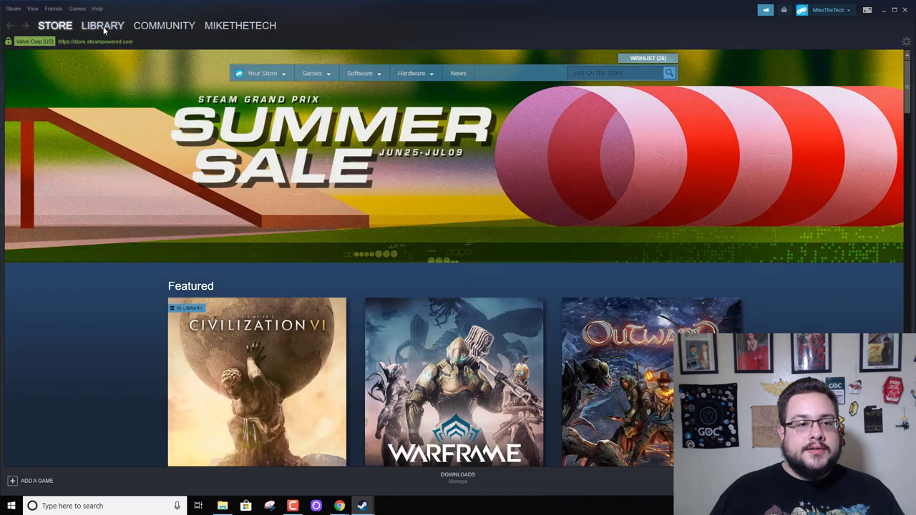
Show the Steam Library and browse the sidebar's tag categories like 2.5D, 2D and Action
click(102, 26)
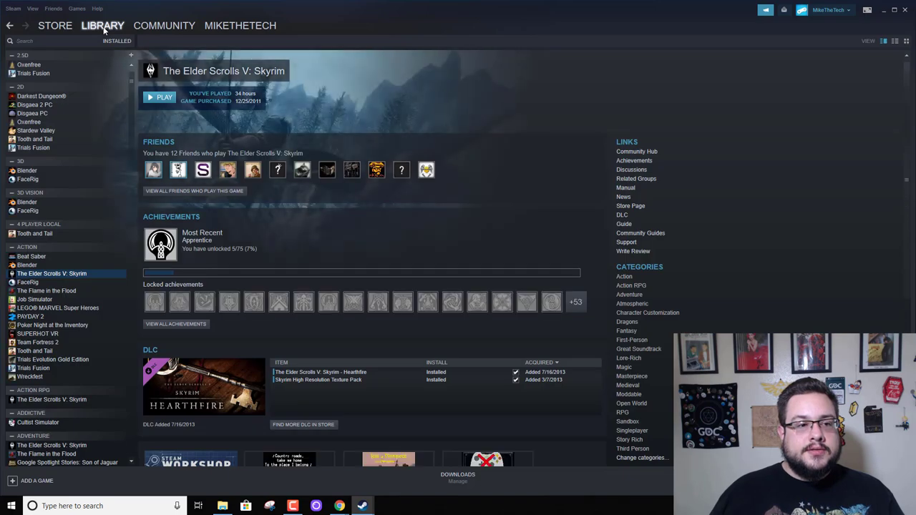
mouse_move(111, 37)
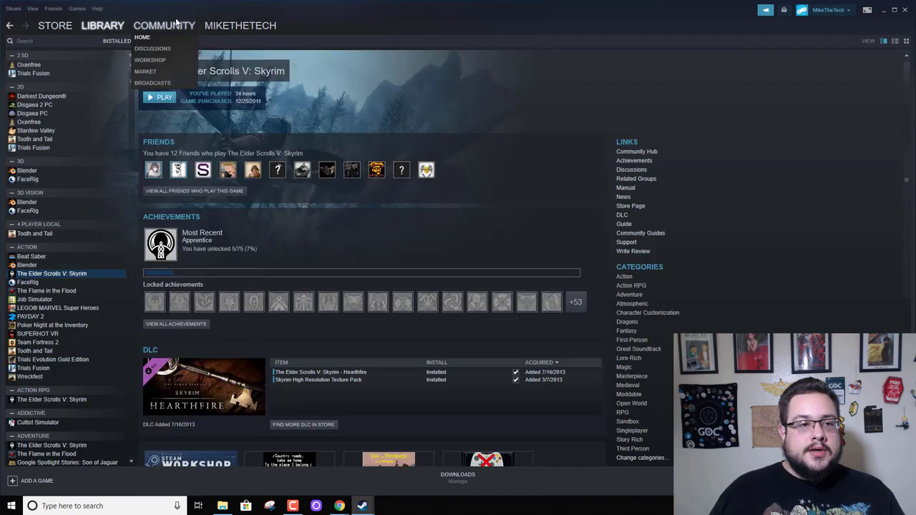
click(66, 45)
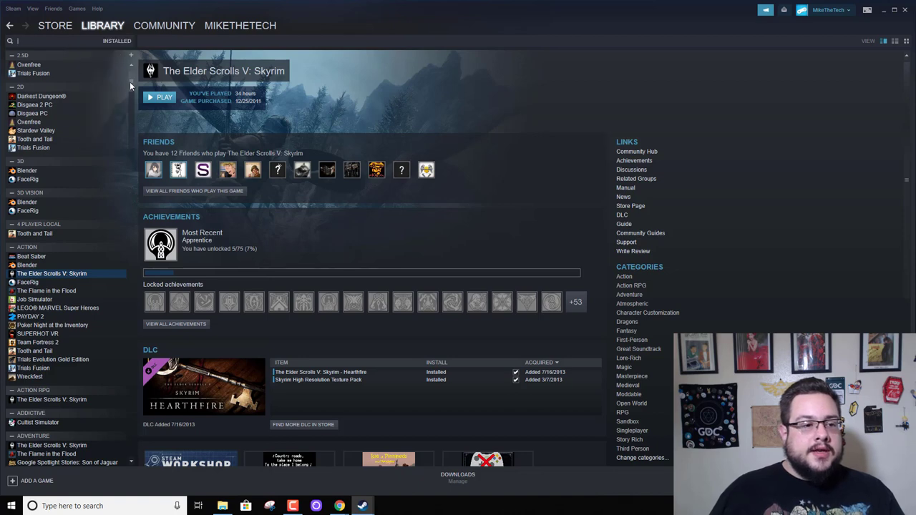
drag(130, 81, 135, 173)
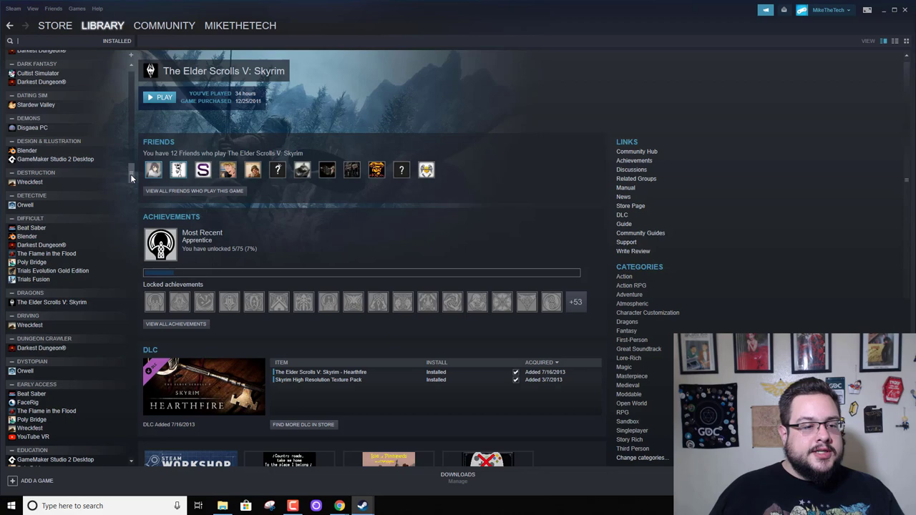
drag(132, 179, 132, 68)
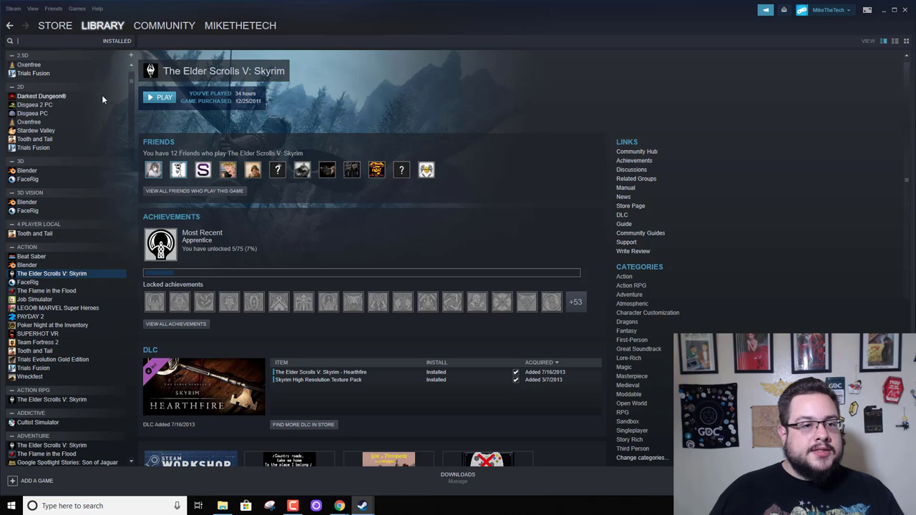
scroll(102, 94, down, 5)
drag(130, 98, 142, 68)
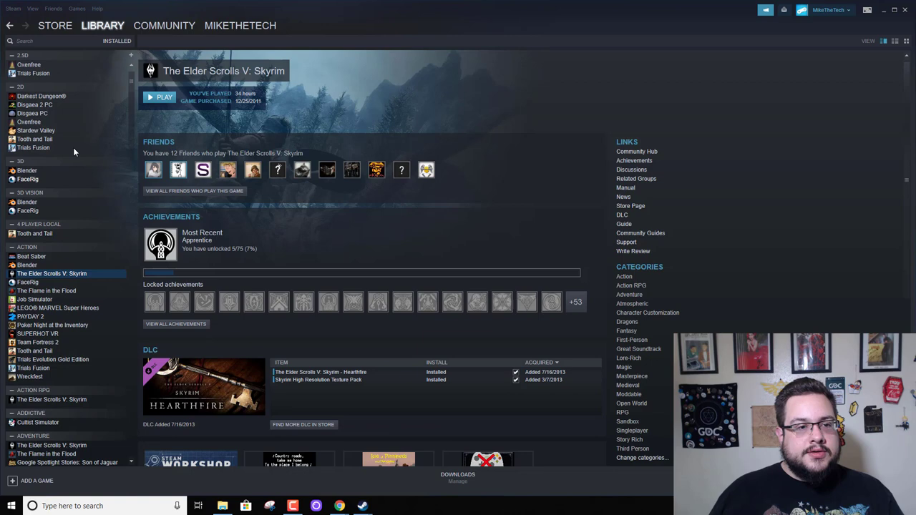
Filter the library to Driving (31), then switch the filter to Character Customization (37)
click(110, 41)
scroll(217, 228, down, 15)
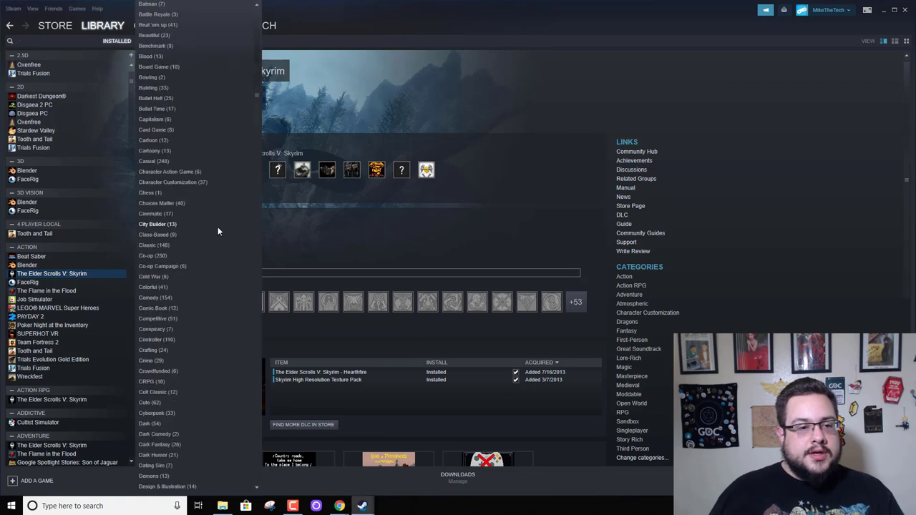
scroll(221, 214, up, 3)
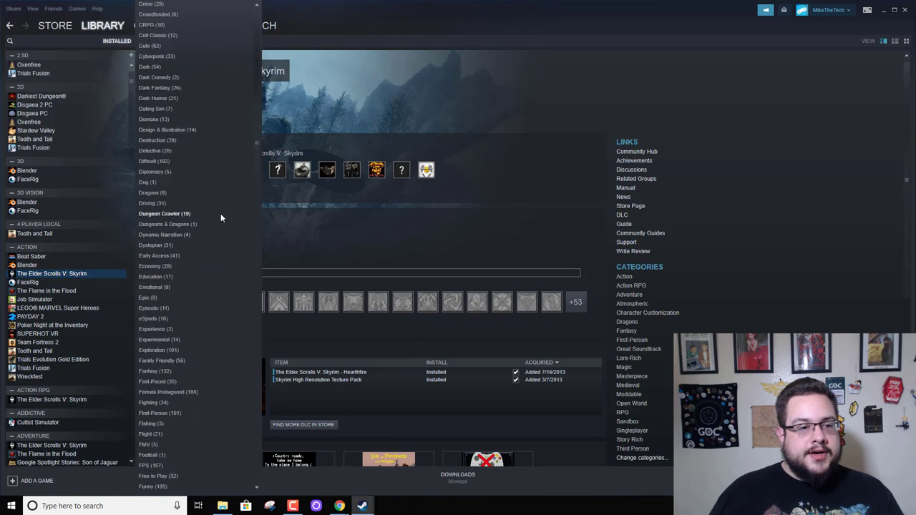
click(218, 200)
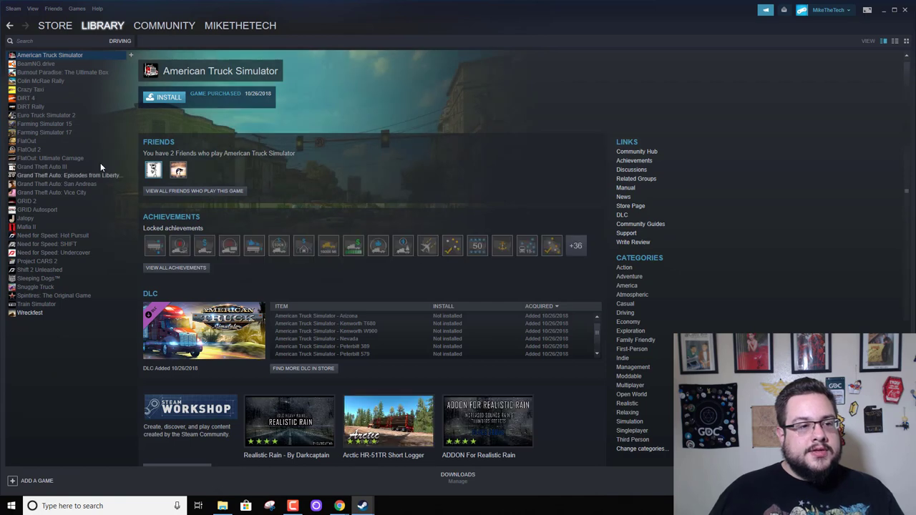
click(121, 43)
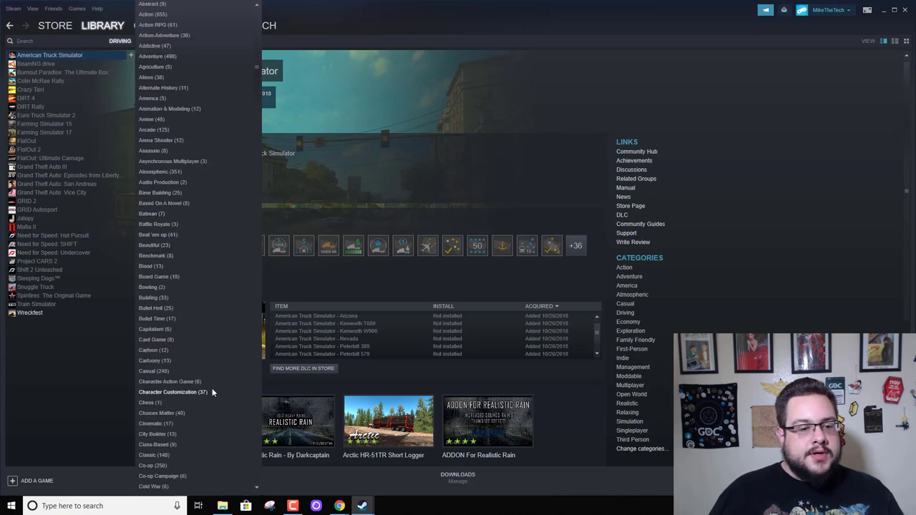
click(172, 392)
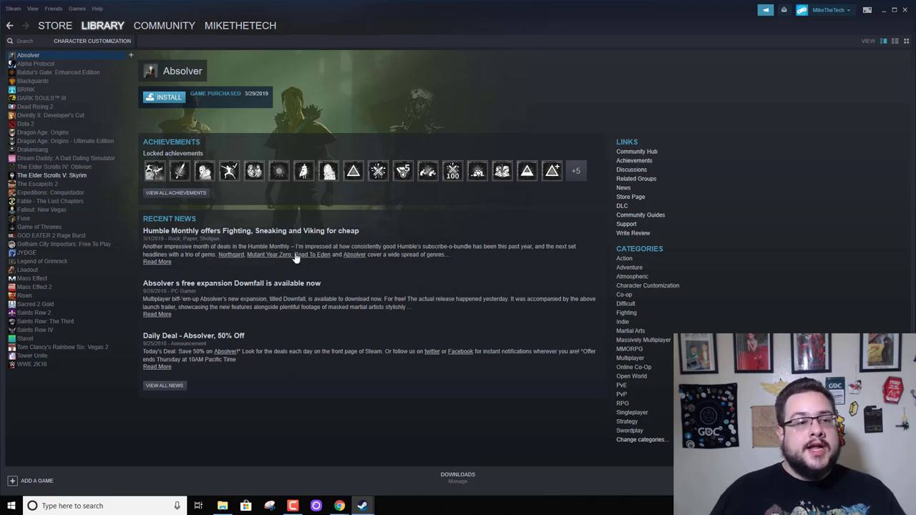
Browse the category filter list from 1980s (9) through Zombies (60), then return to the top
click(90, 41)
scroll(207, 194, down, 10)
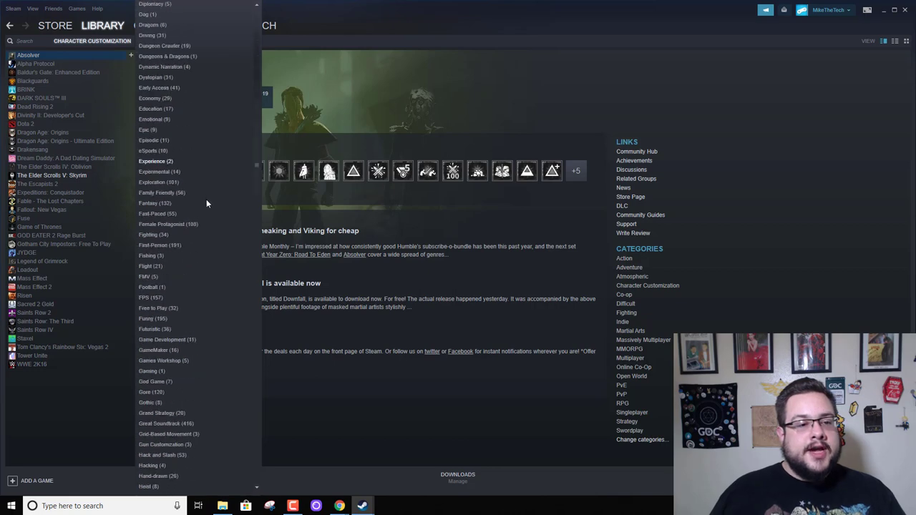
scroll(200, 208, down, 10)
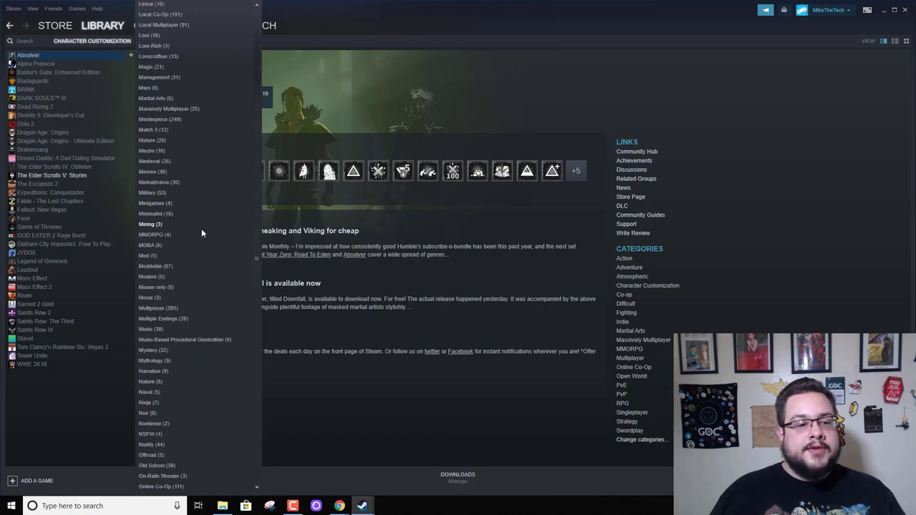
scroll(201, 228, down, 12)
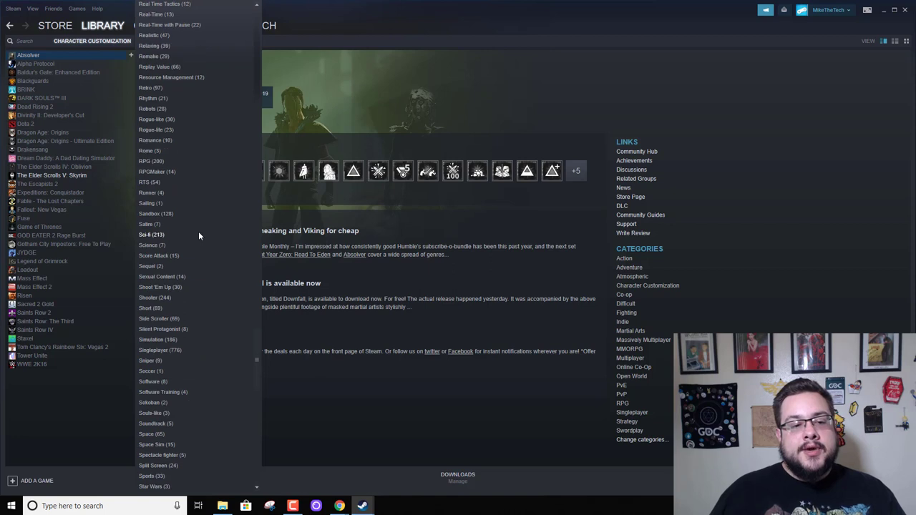
scroll(198, 233, down, 12)
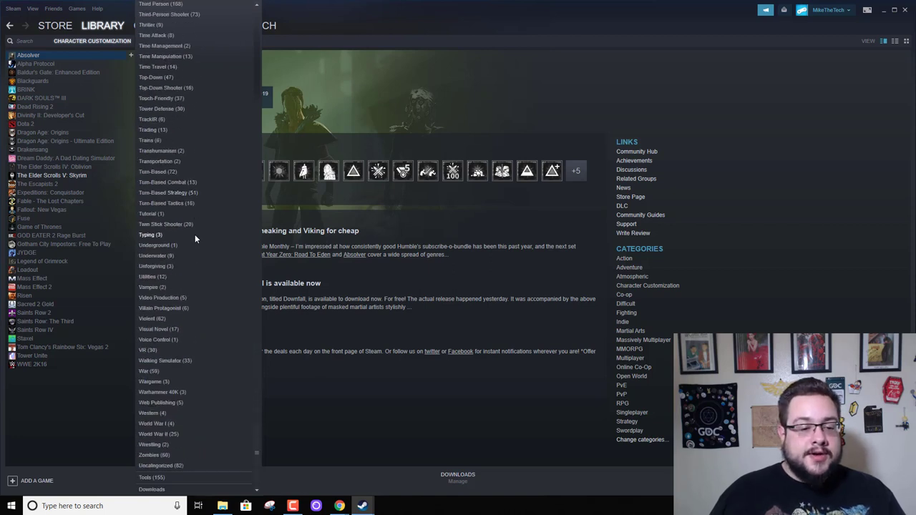
scroll(196, 219, up, 2)
drag(256, 422, 256, 31)
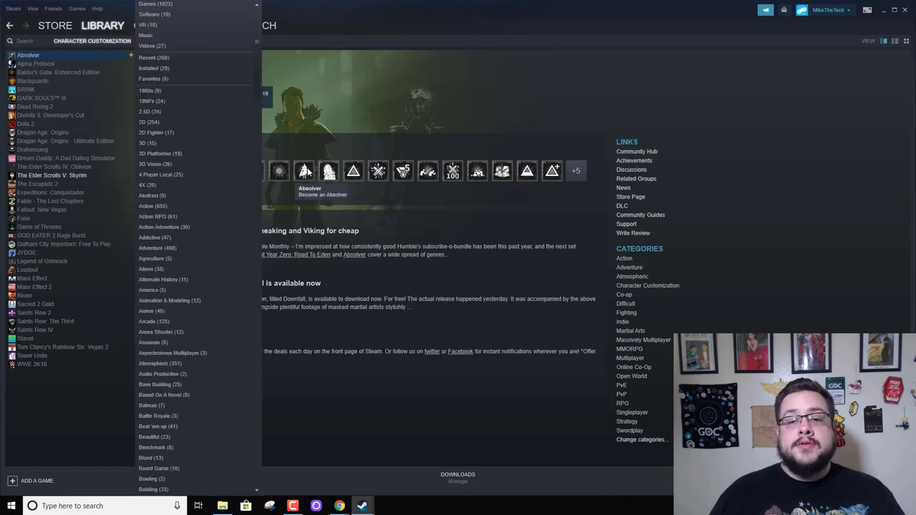